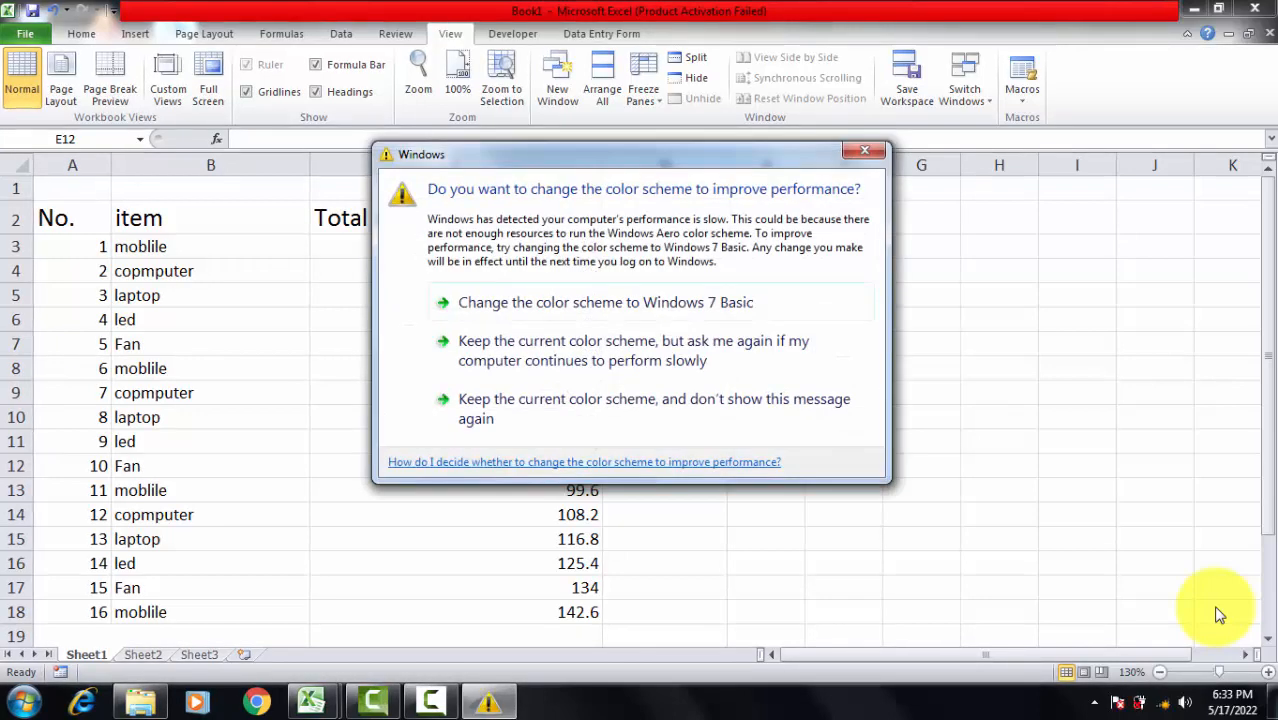
# Step: Keep the current Windows color scheme and stop the performance message from being shown again
pyautogui.click(571, 399)
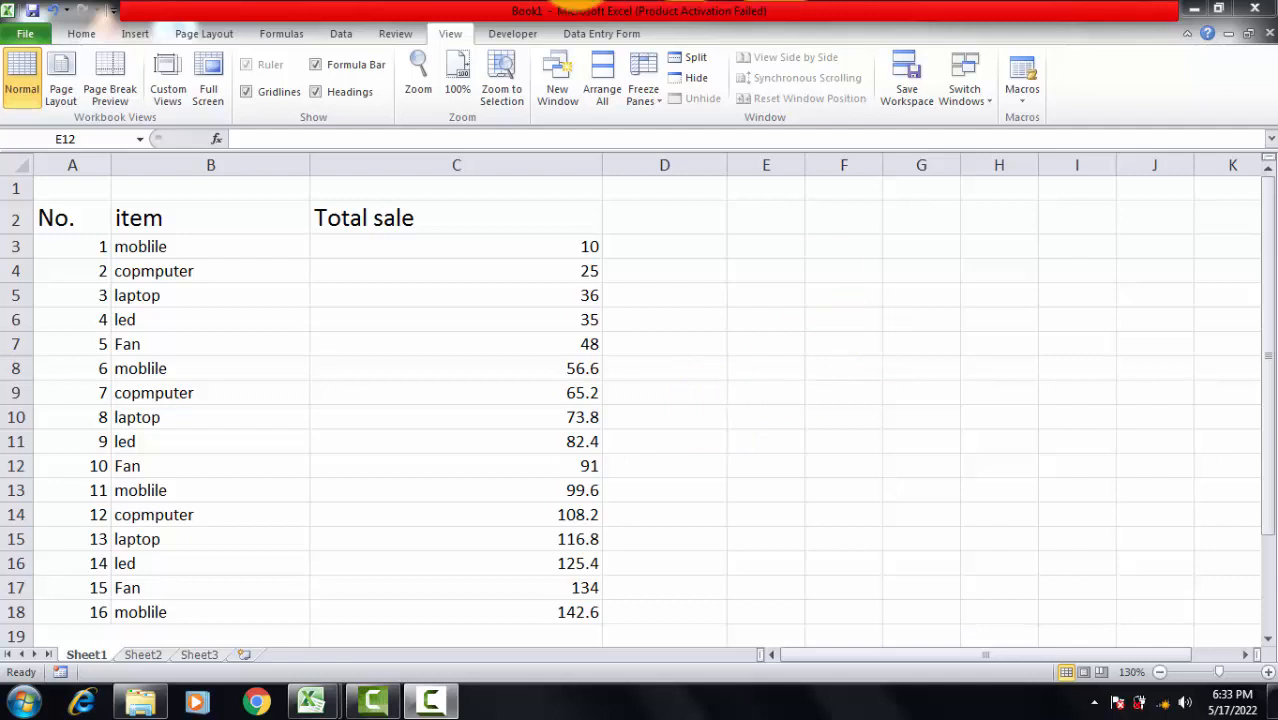
pyautogui.click(70, 37)
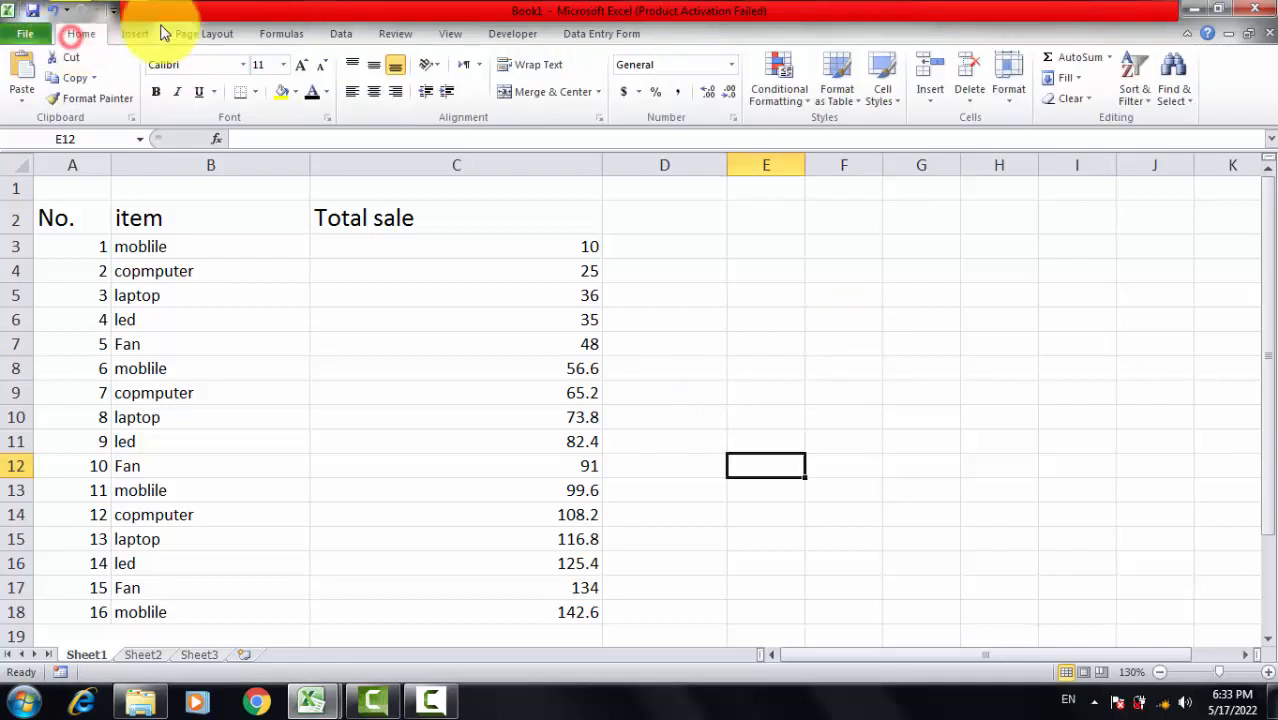
pyautogui.click(447, 31)
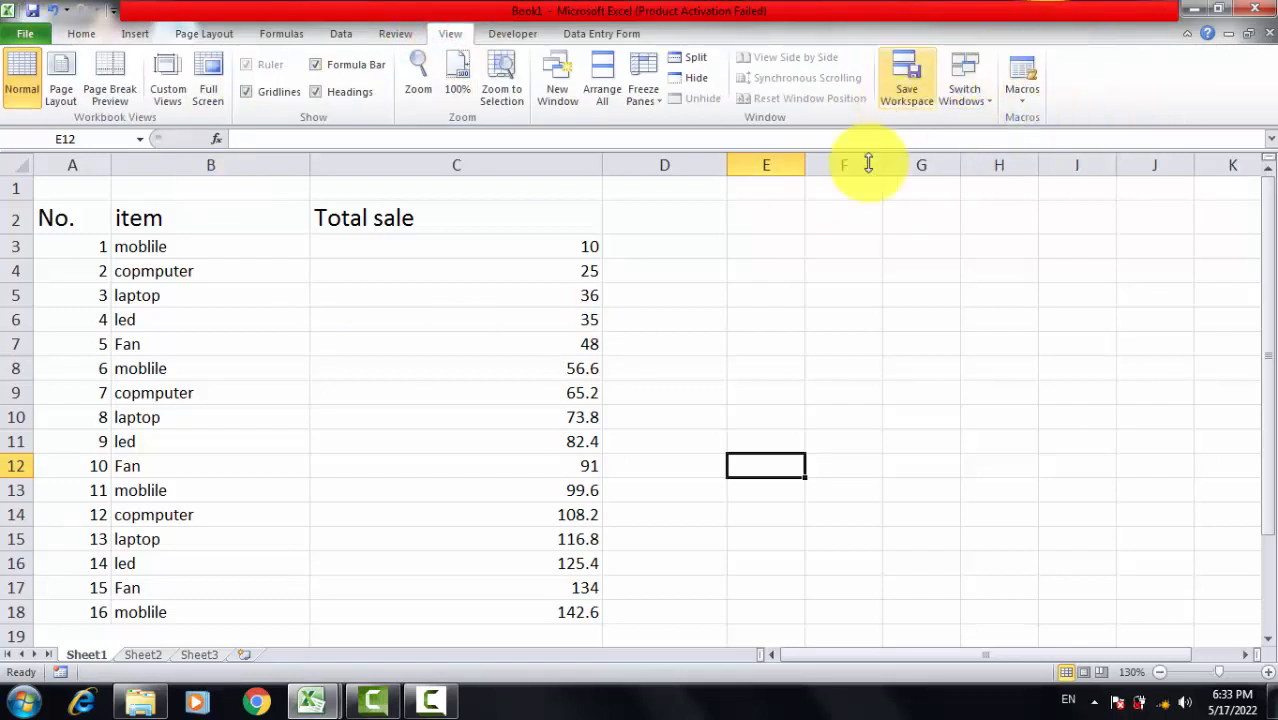
pyautogui.click(700, 453)
pyautogui.click(768, 333)
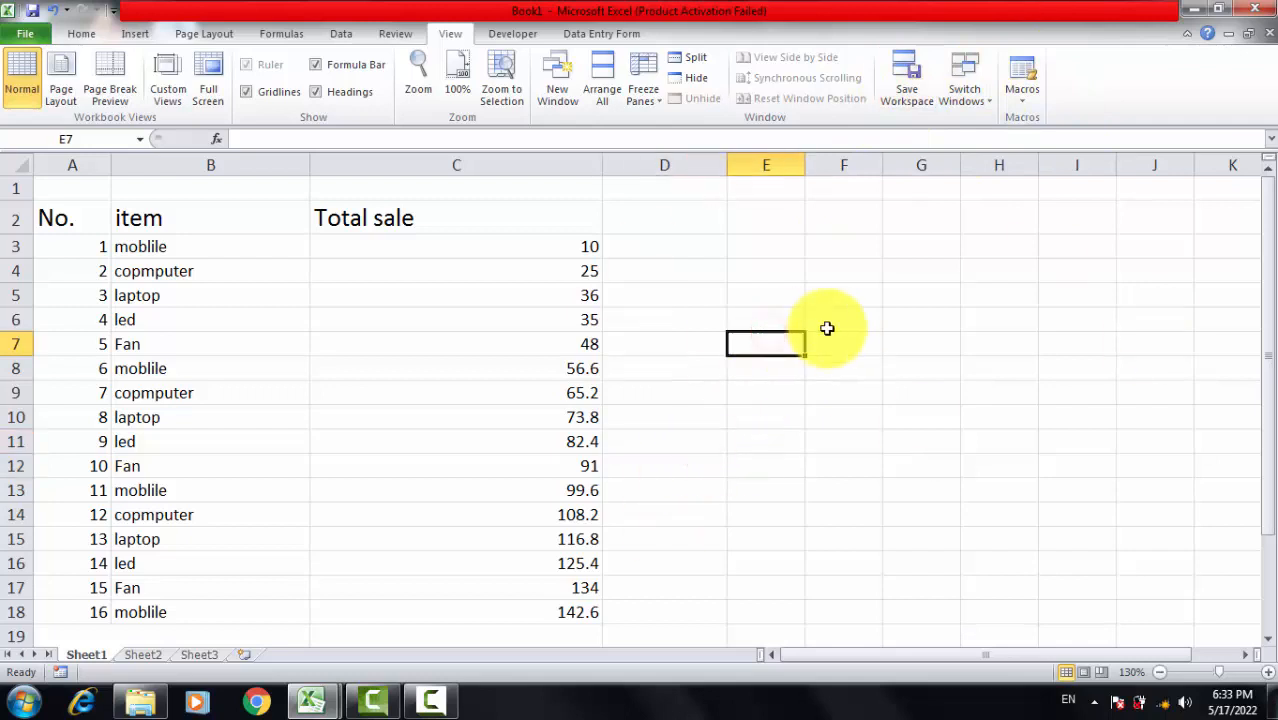
pyautogui.click(1098, 394)
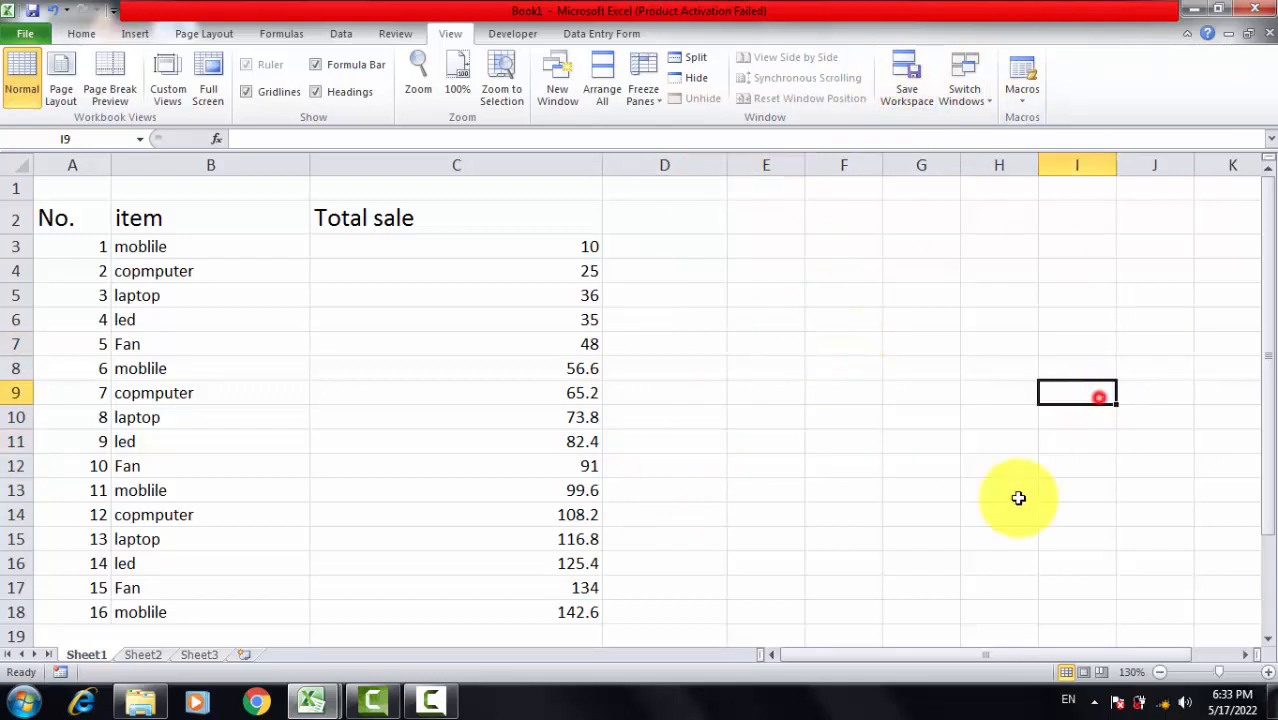
pyautogui.click(1024, 96)
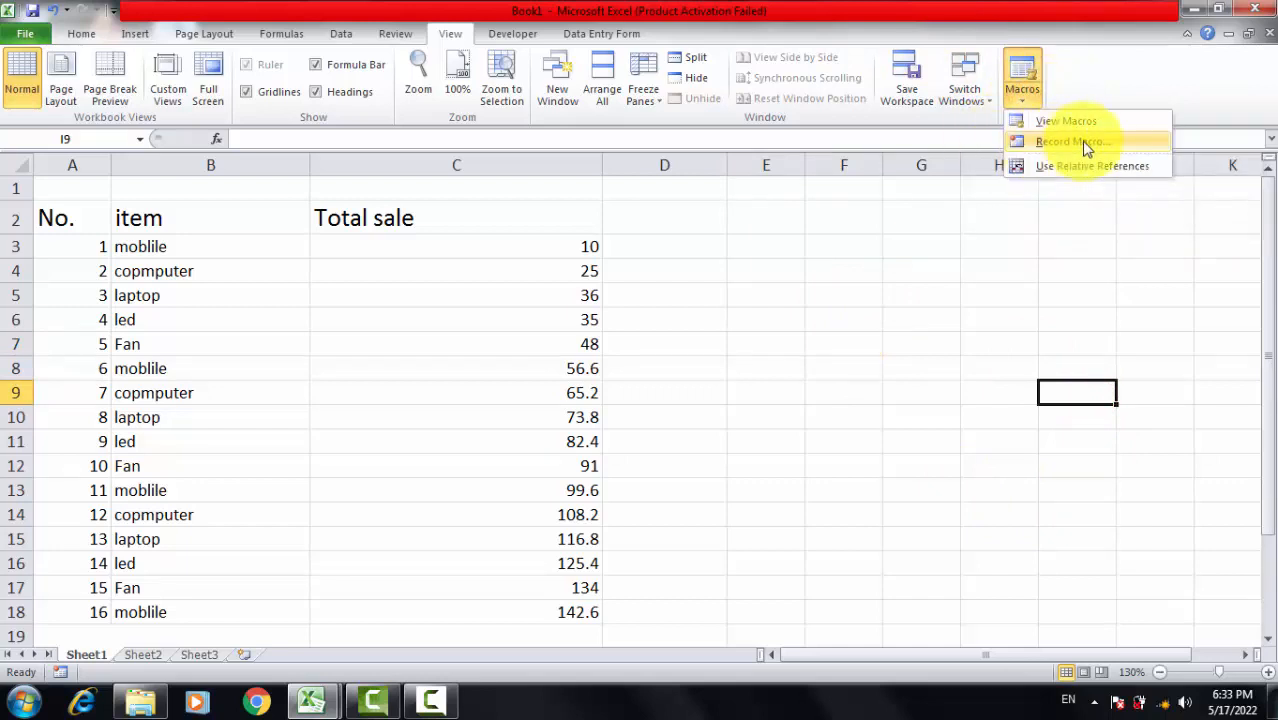
pyautogui.click(857, 402)
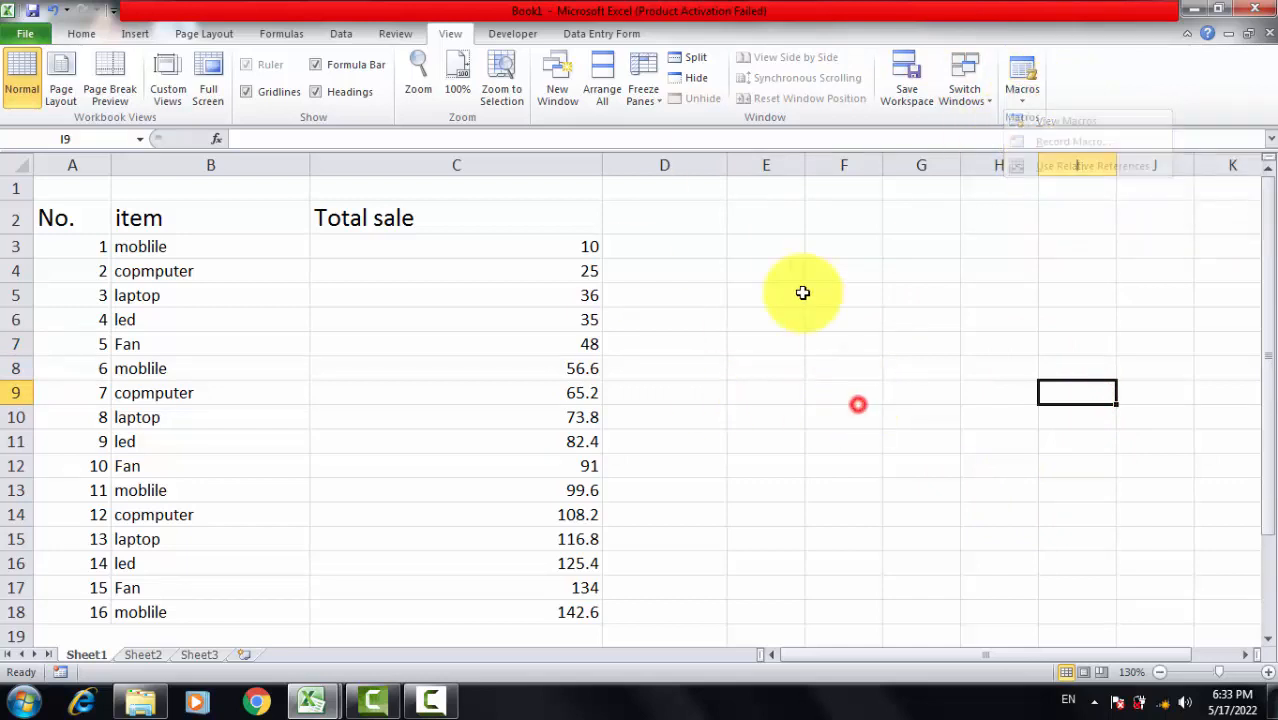
pyautogui.click(775, 294)
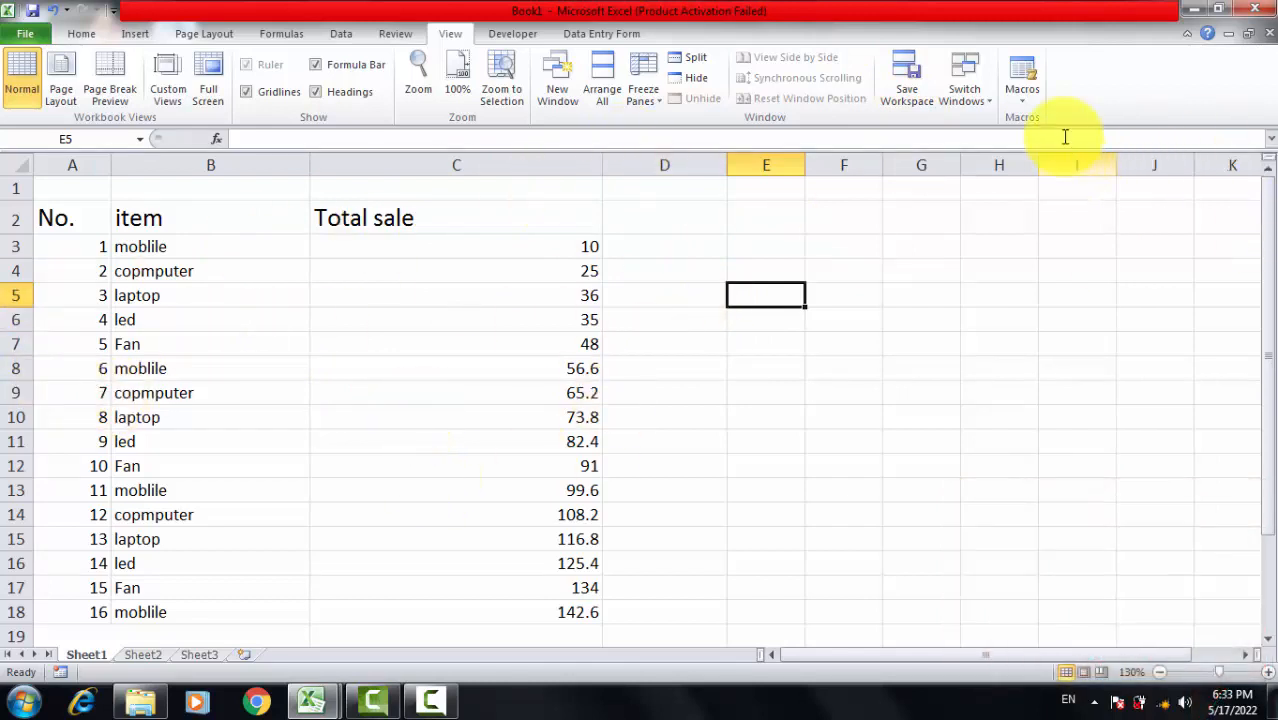
# Step: Start recording a macro with the default name, stored in This Workbook
pyautogui.click(1018, 110)
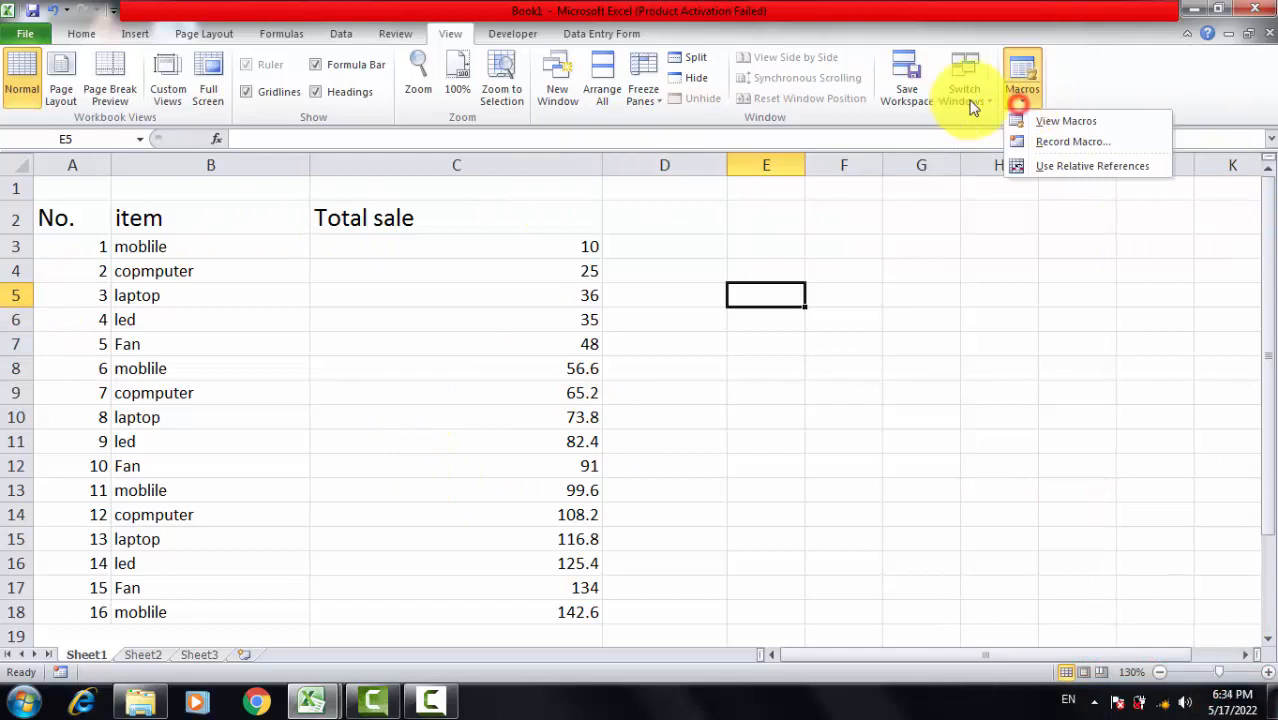
pyautogui.click(1070, 139)
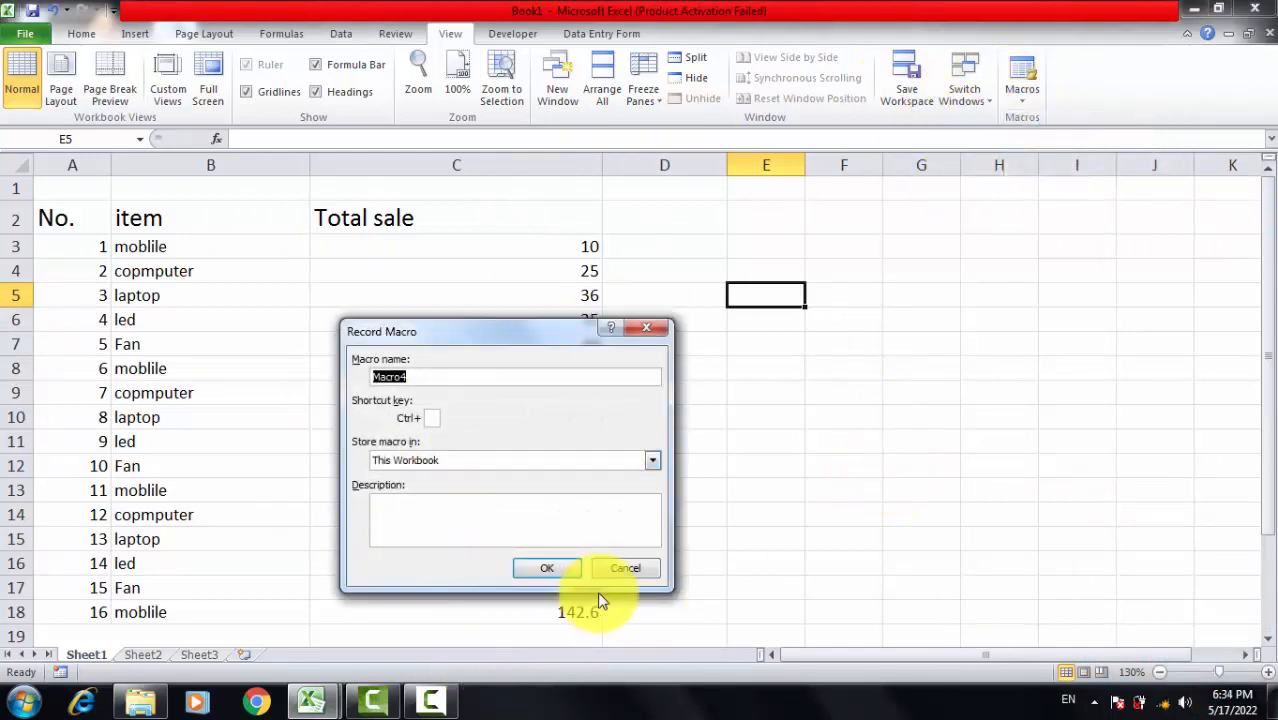
pyautogui.click(546, 569)
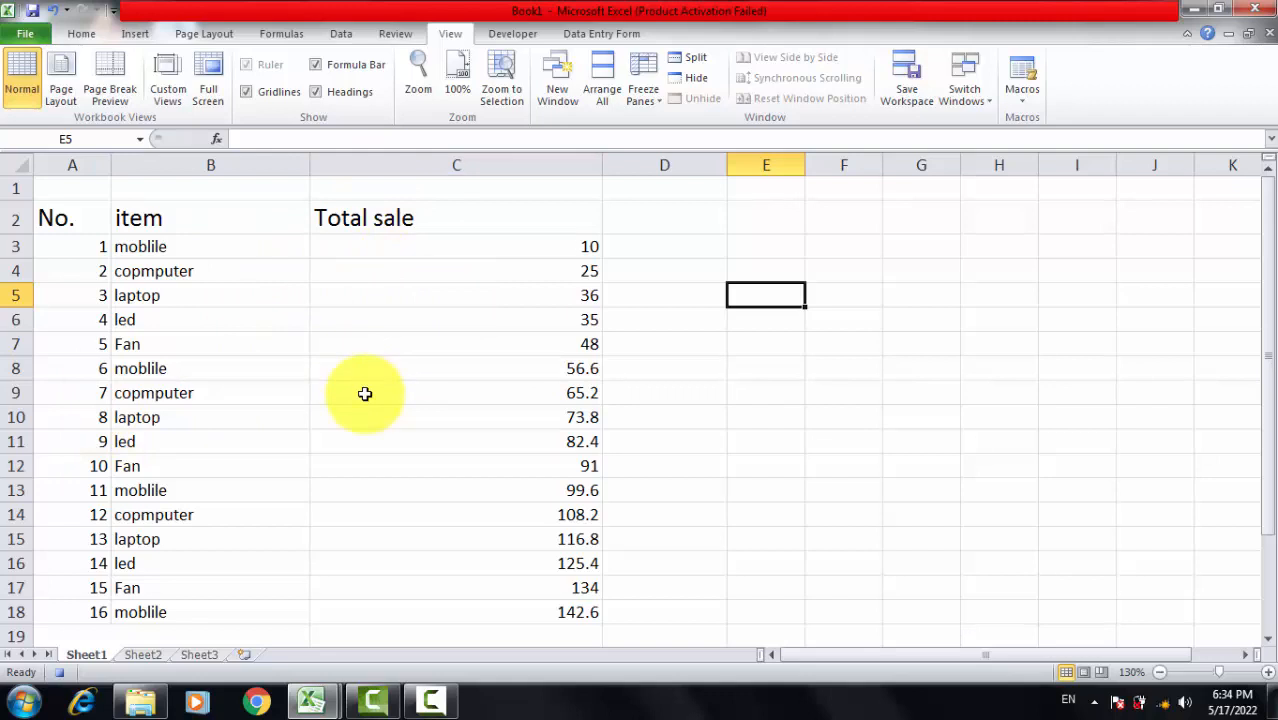
pyautogui.click(857, 392)
pyautogui.click(928, 296)
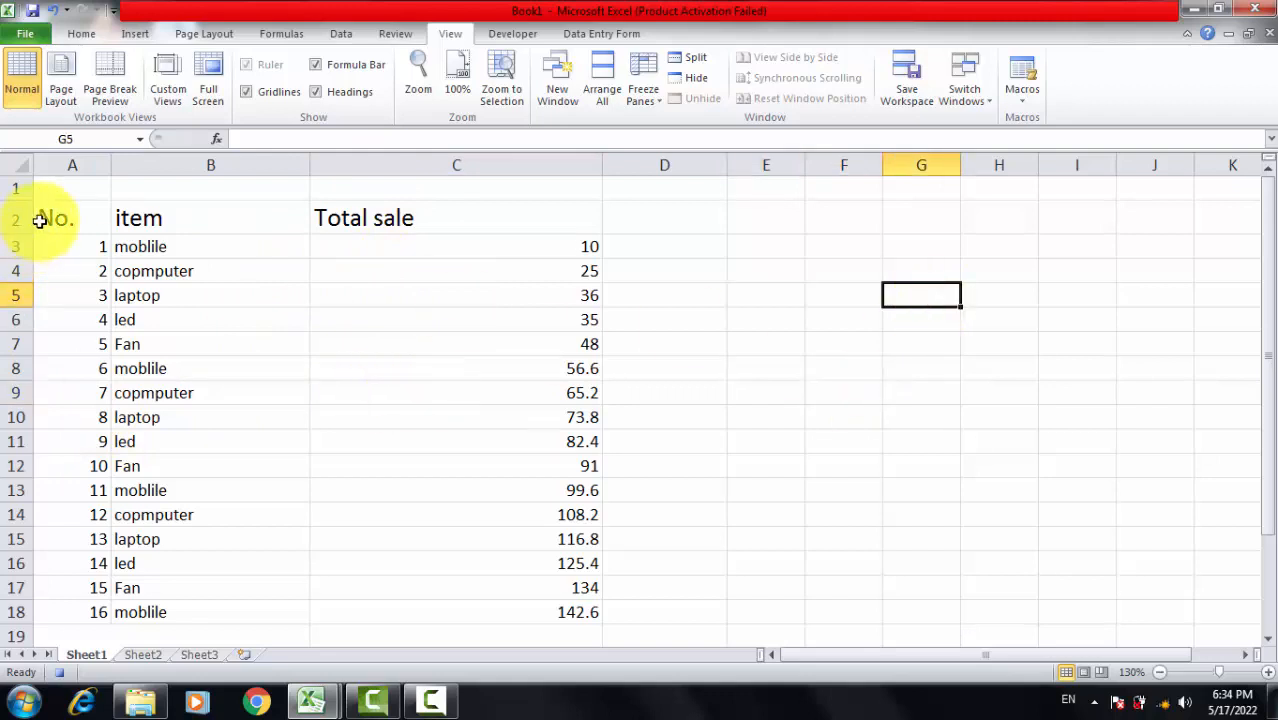
# Step: Make the header cells A2:C2 (No., item, Total sale) bold
pyautogui.moveTo(50, 214); pyautogui.dragTo(573, 225)
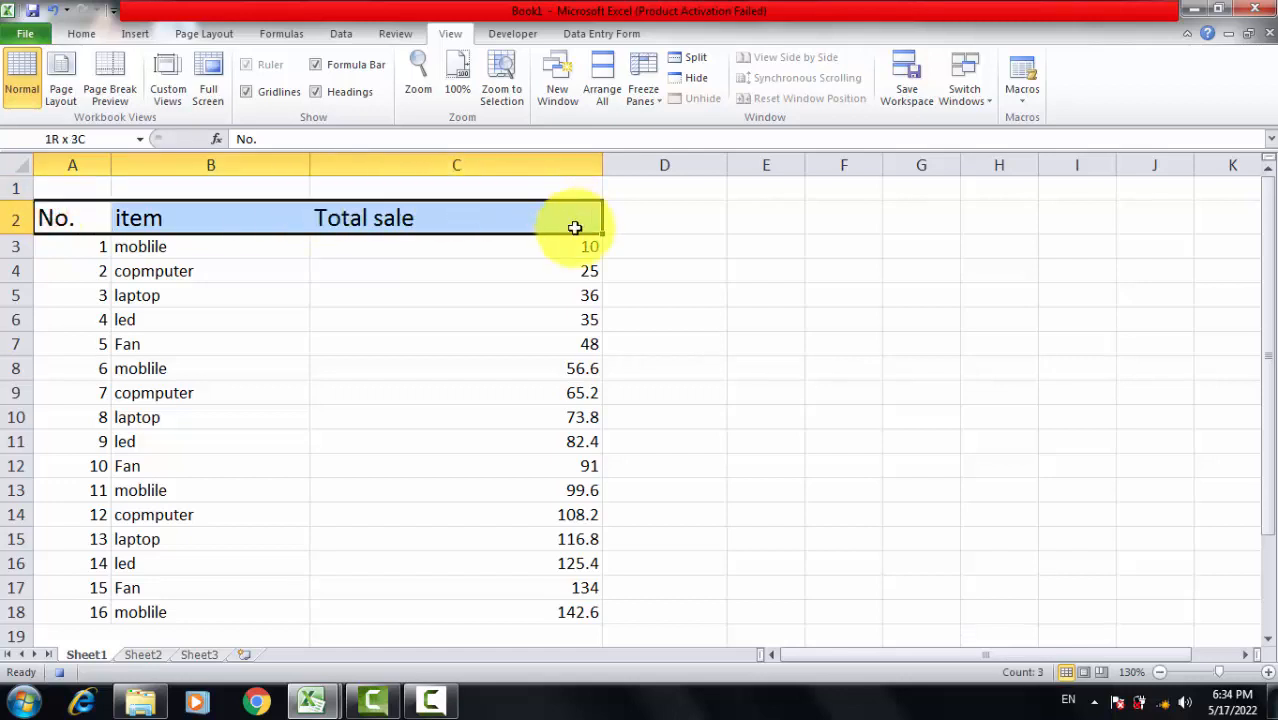
pyautogui.click(88, 35)
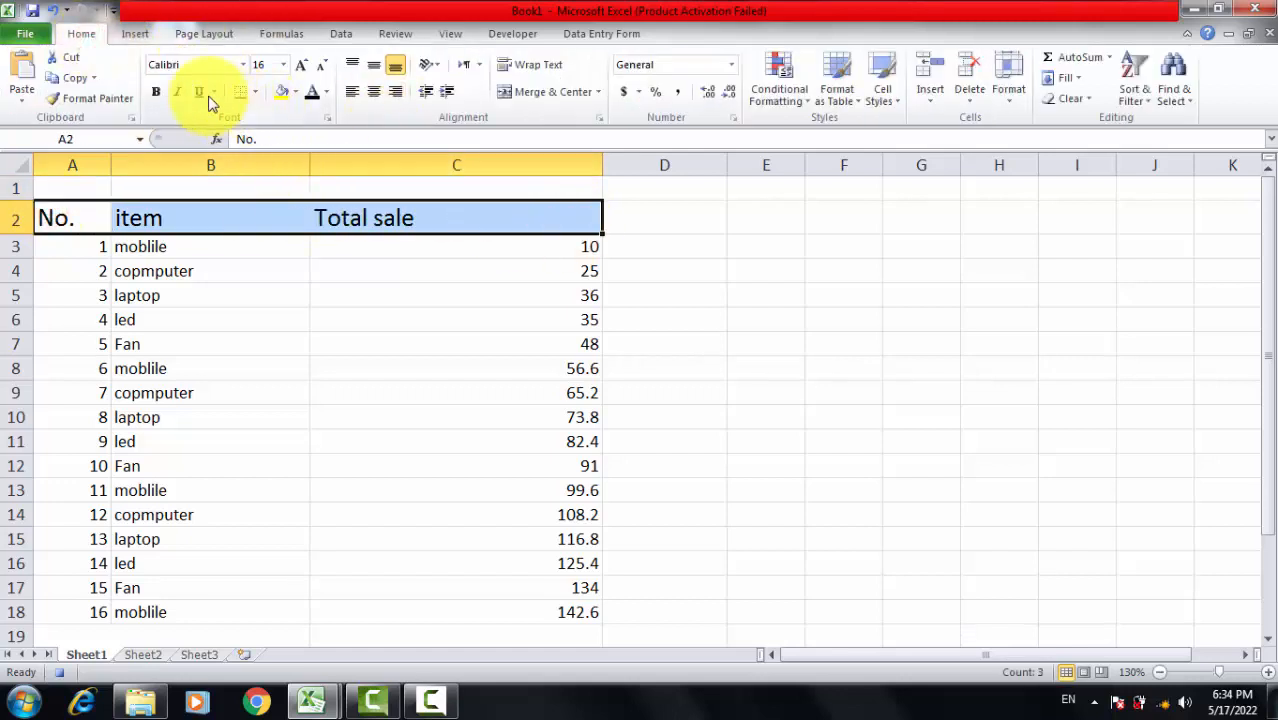
pyautogui.click(156, 91)
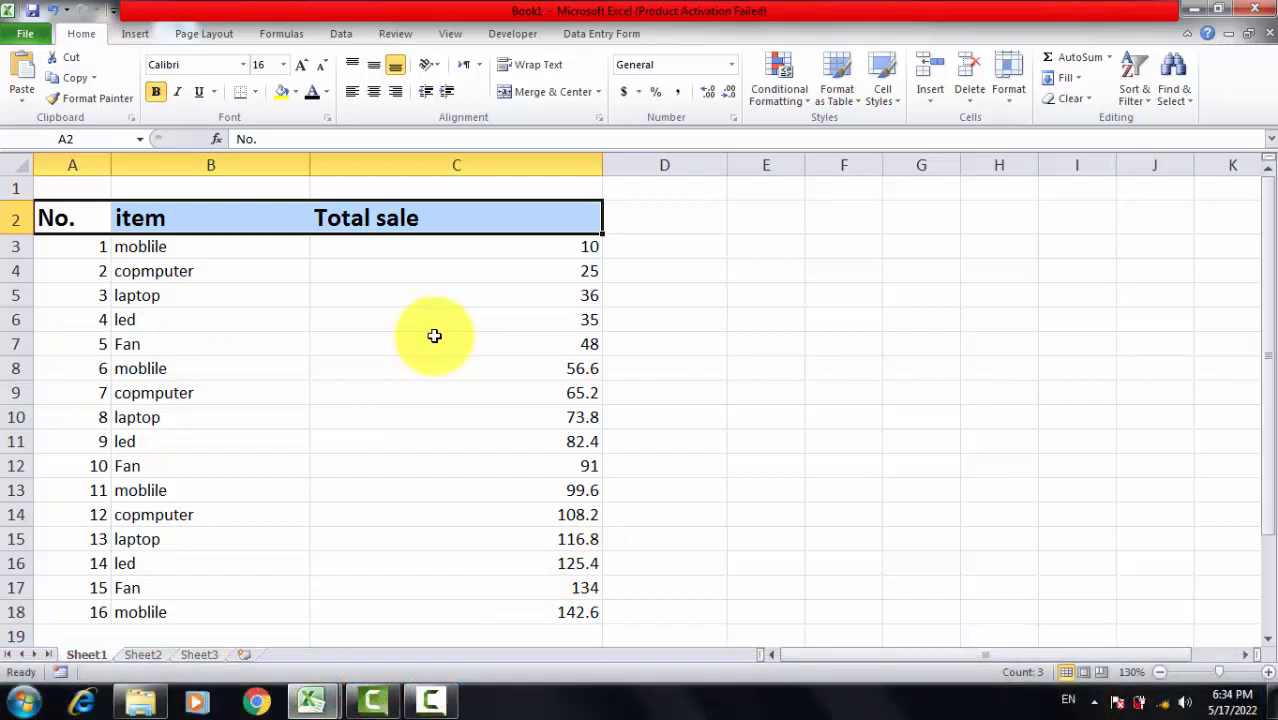
pyautogui.click(683, 295)
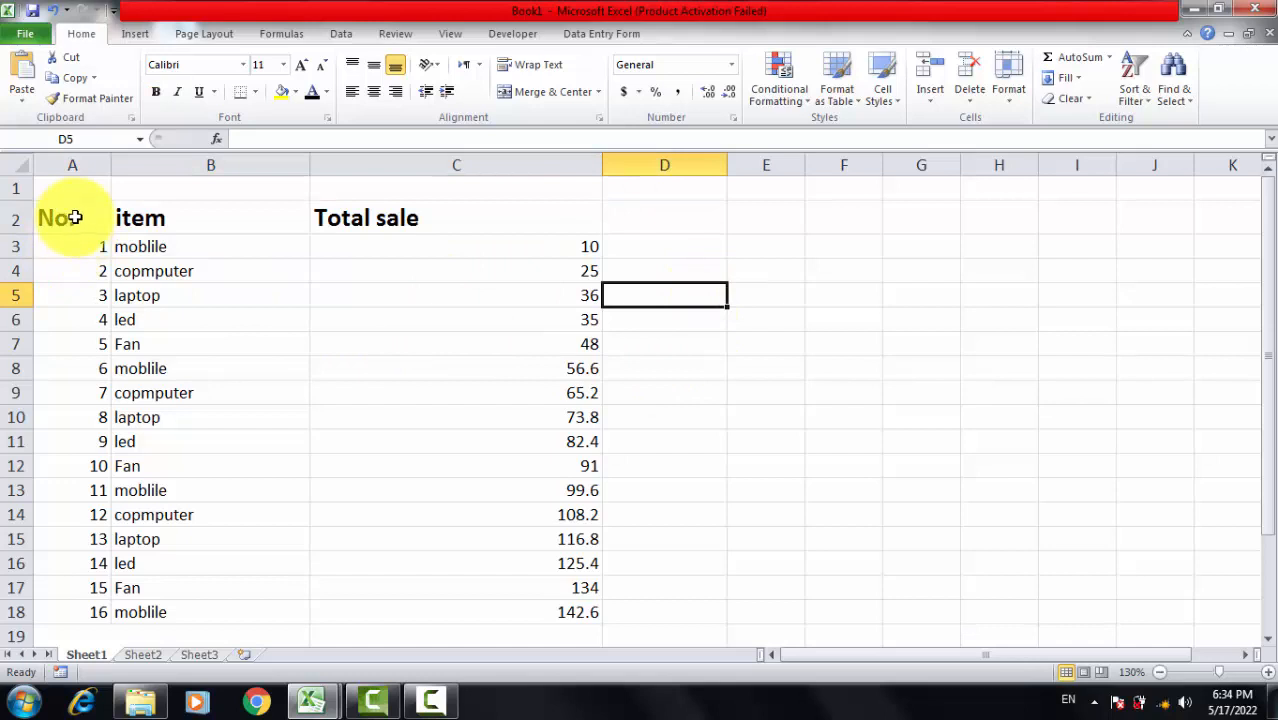
# Step: Remove the bold formatting from the header cells A2:C2
pyautogui.moveTo(74, 217); pyautogui.dragTo(510, 235)
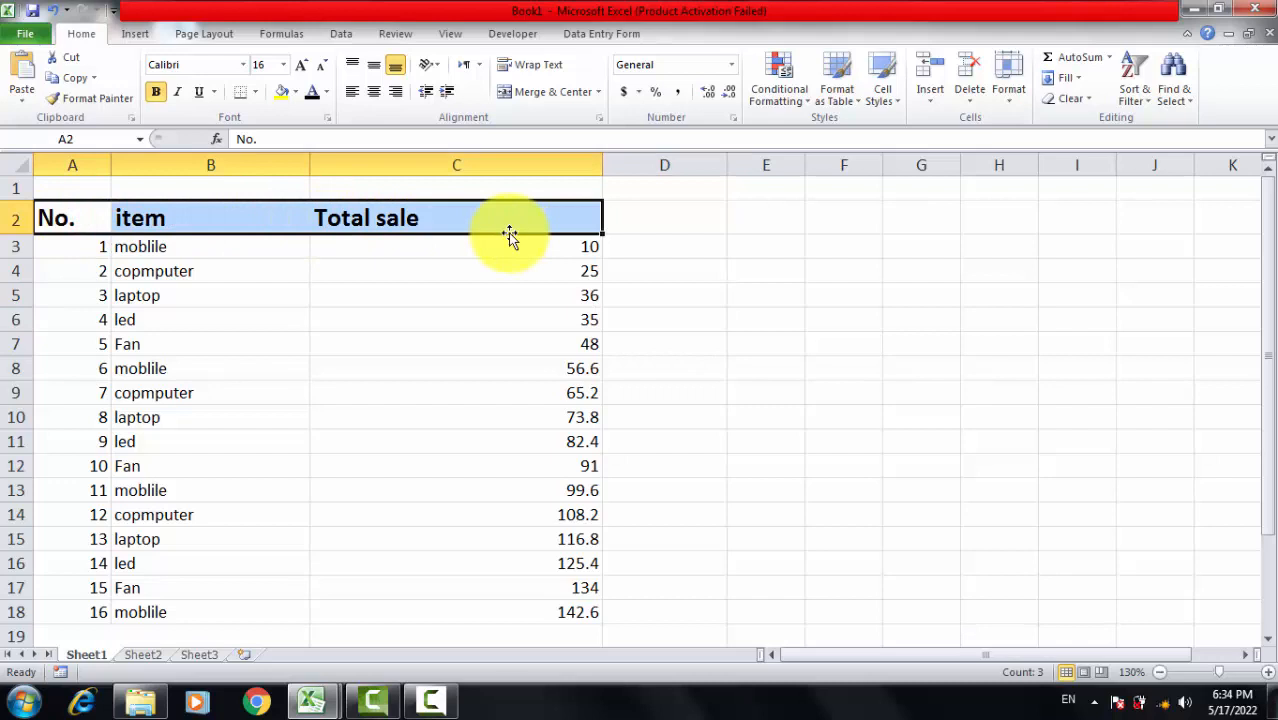
pyautogui.hotkey('ctrl', 'b')
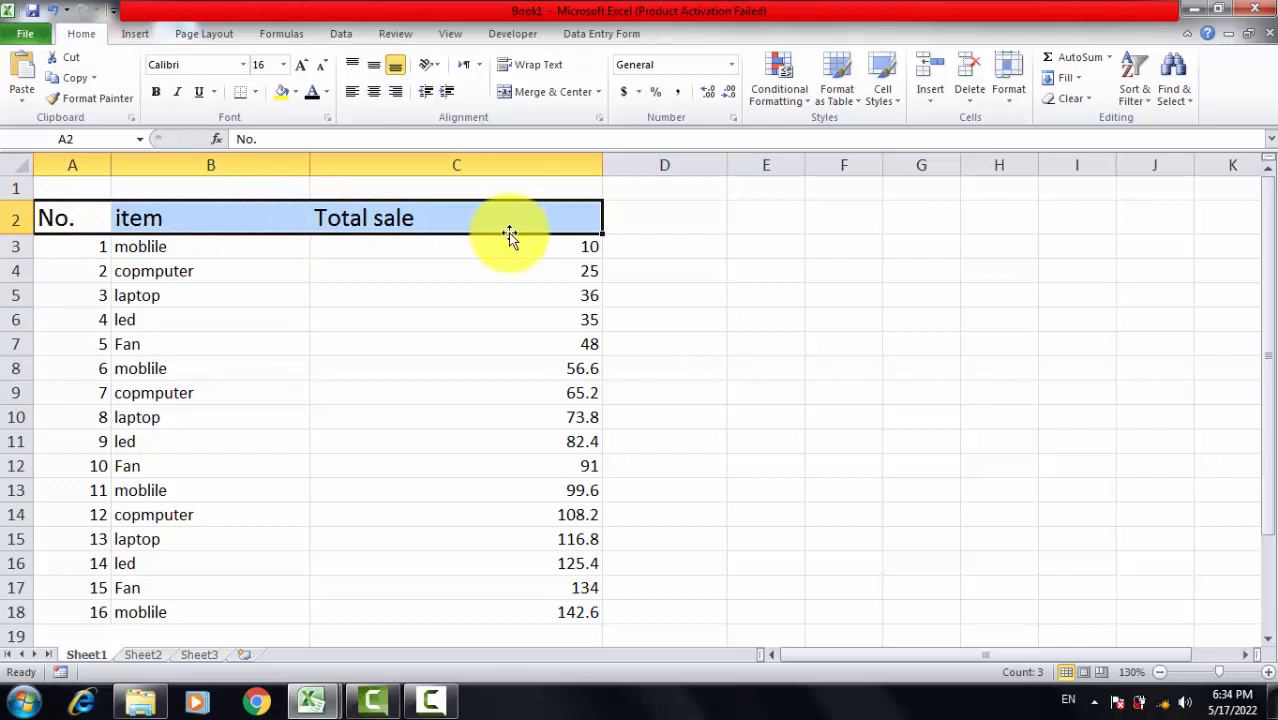
pyautogui.click(734, 365)
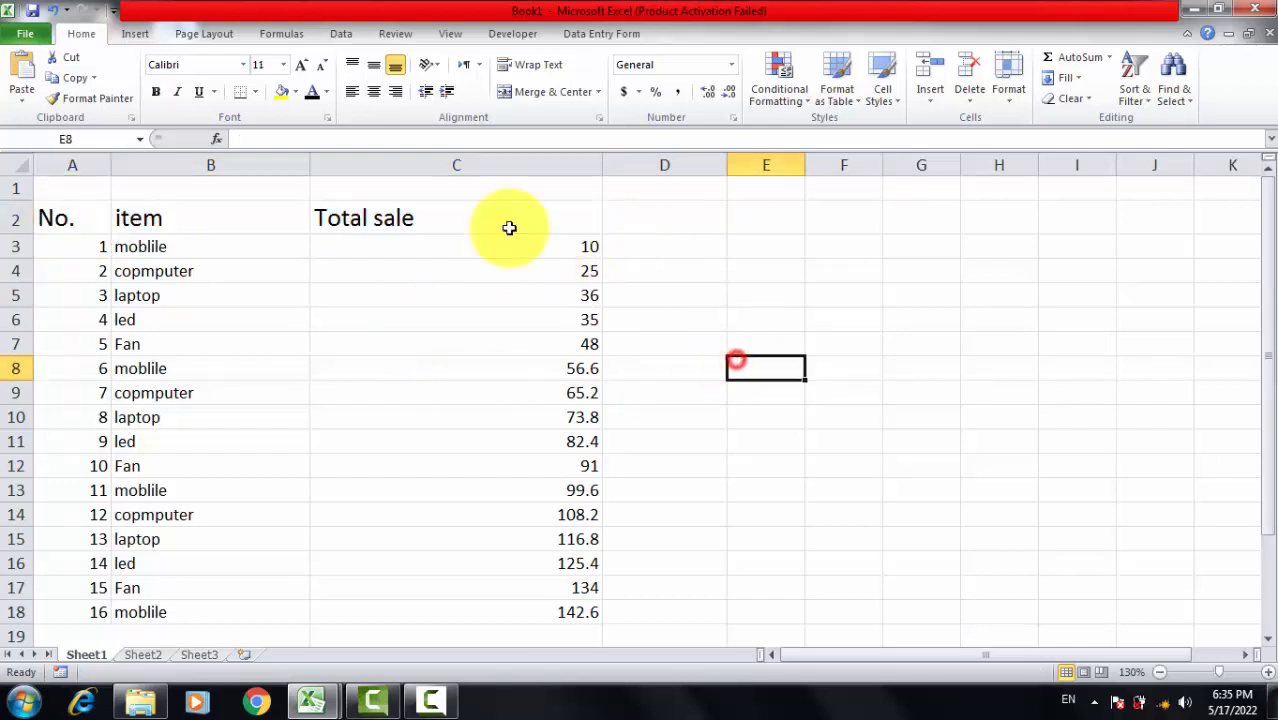
pyautogui.click(1000, 367)
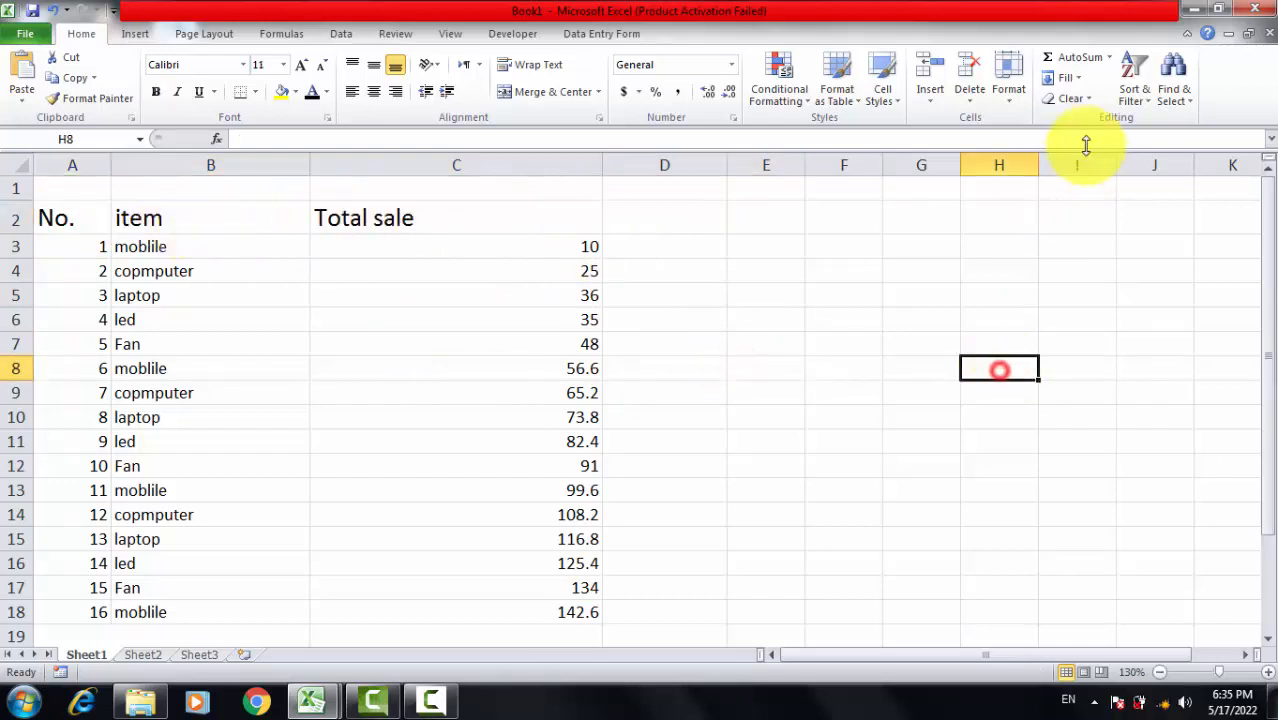
# Step: Run the recorded macro Macro4 from the macro list on the sales sheet
pyautogui.click(449, 33)
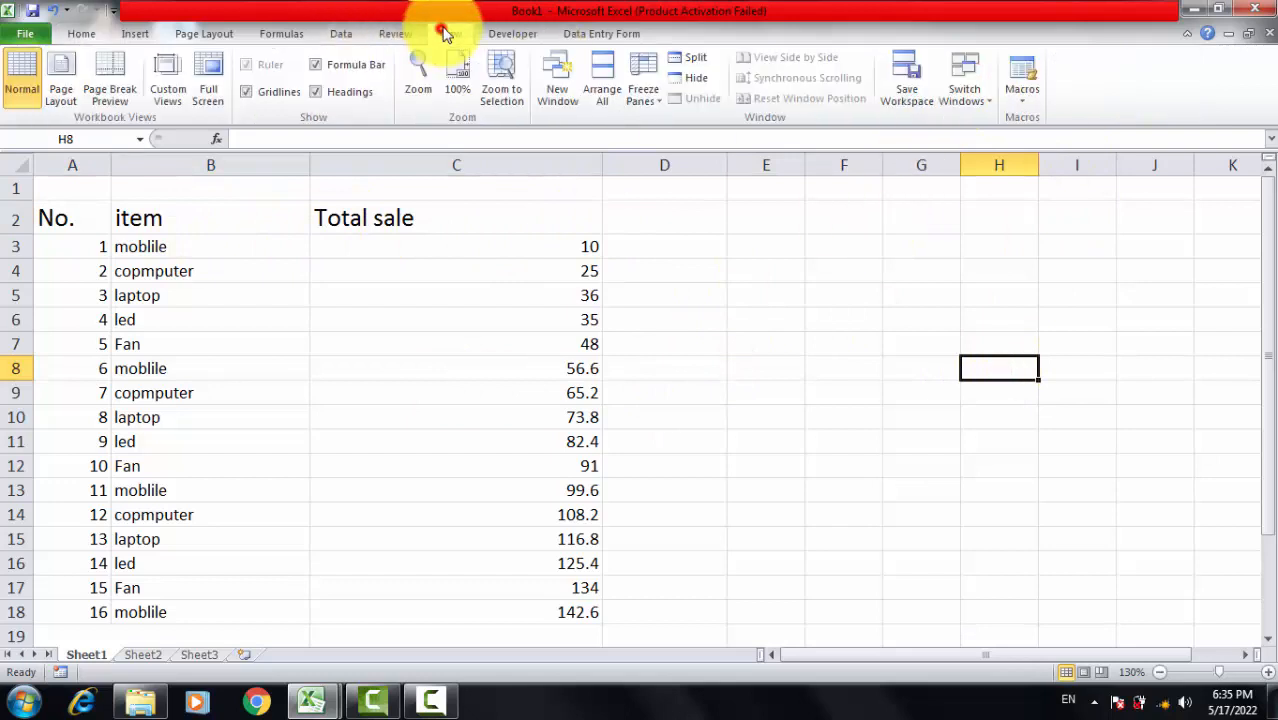
pyautogui.click(1023, 94)
pyautogui.click(1067, 122)
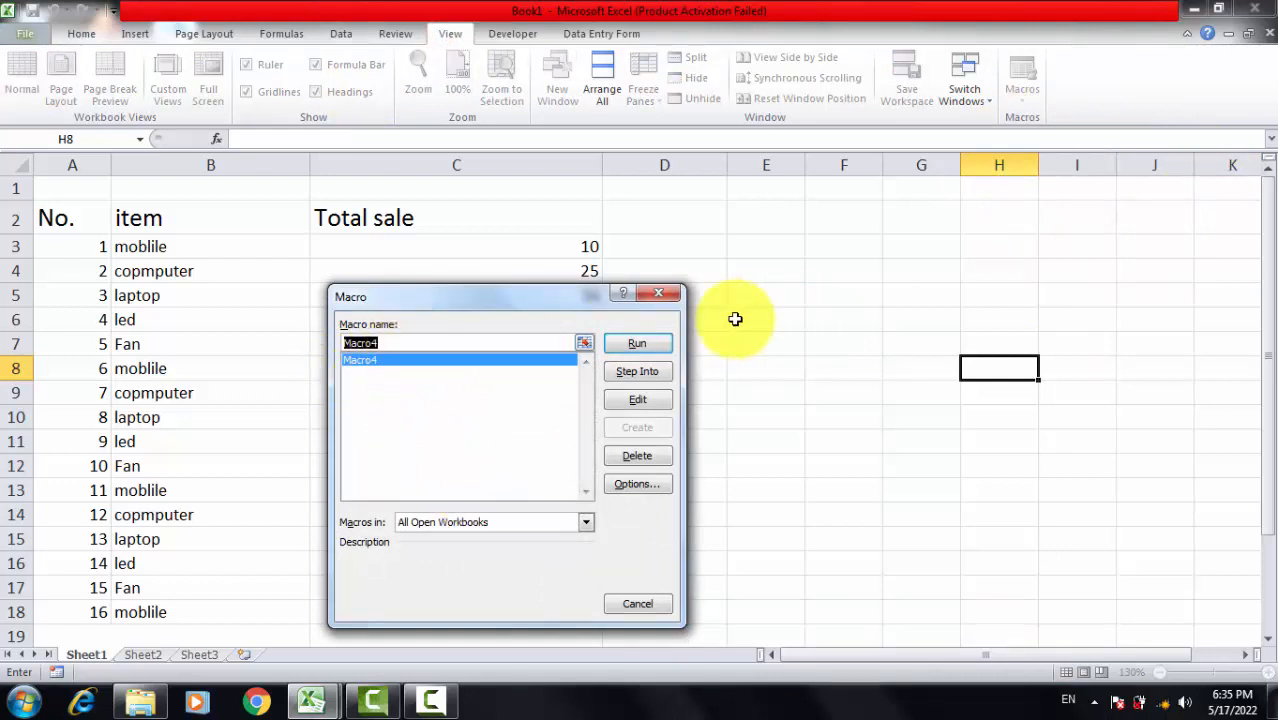
pyautogui.click(658, 345)
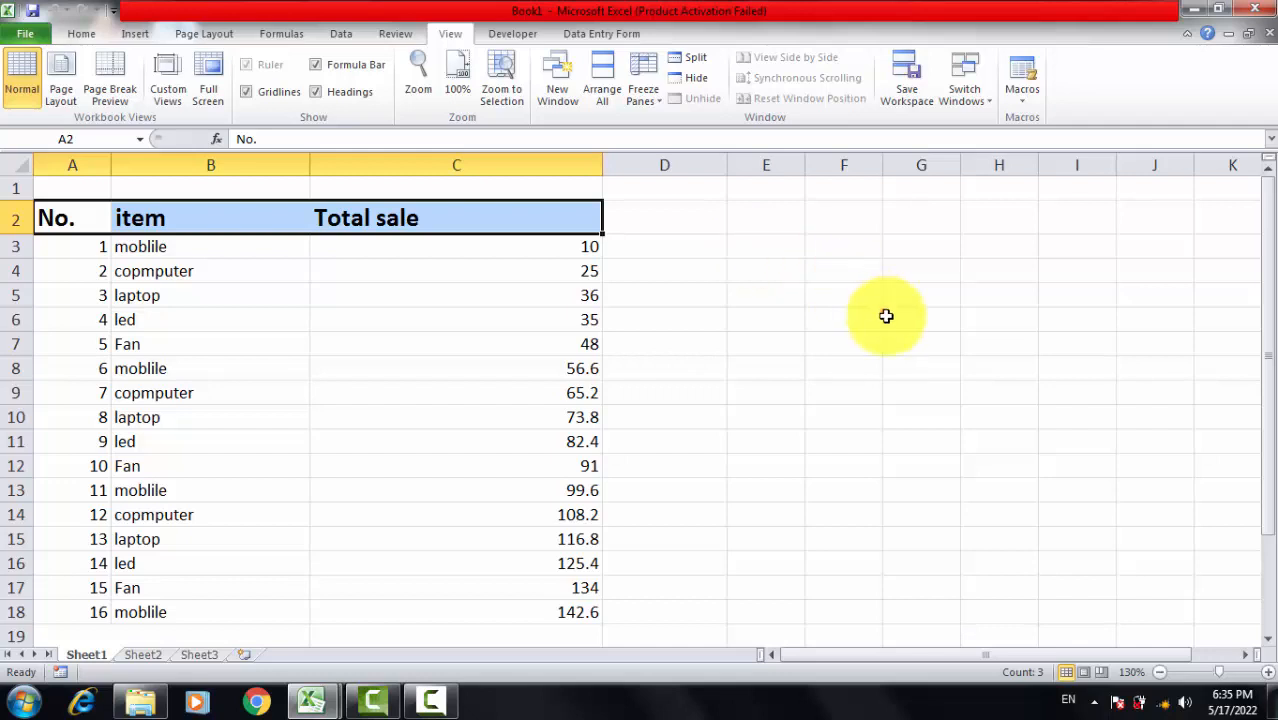
pyautogui.click(780, 317)
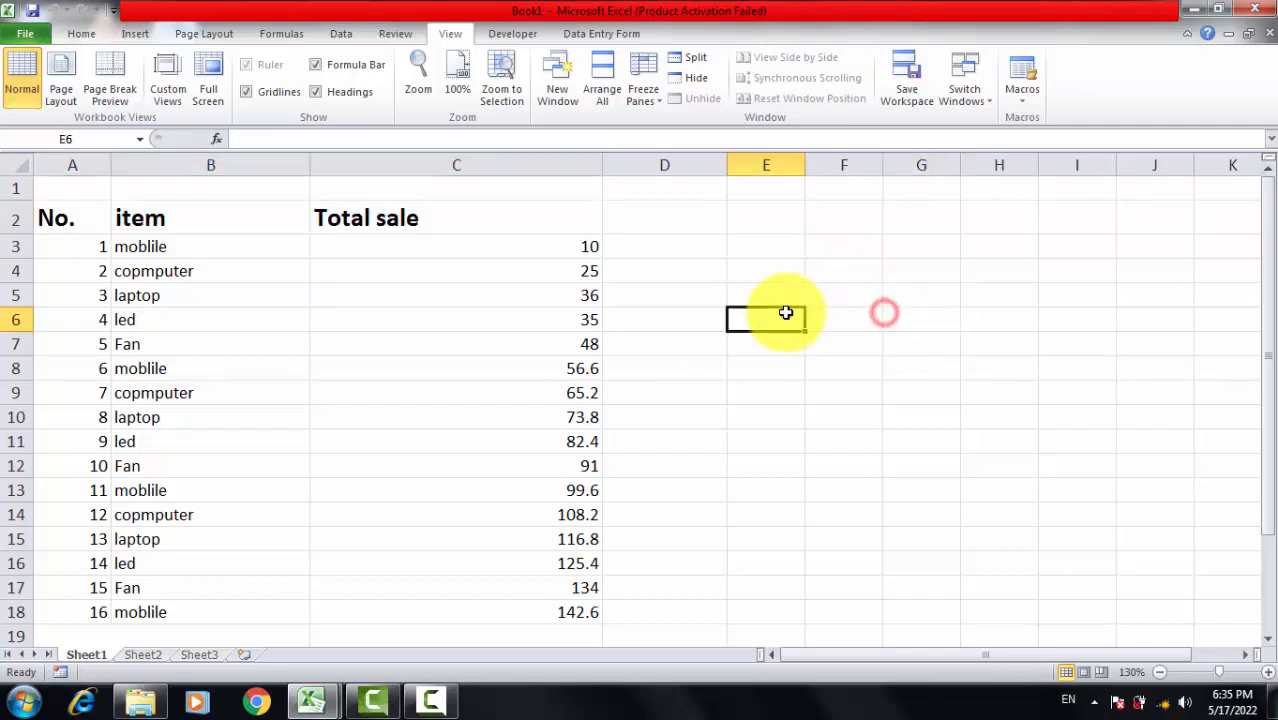
# Step: Start recording a second macro with the default name, stored in This Workbook
pyautogui.click(1022, 105)
pyautogui.click(1078, 143)
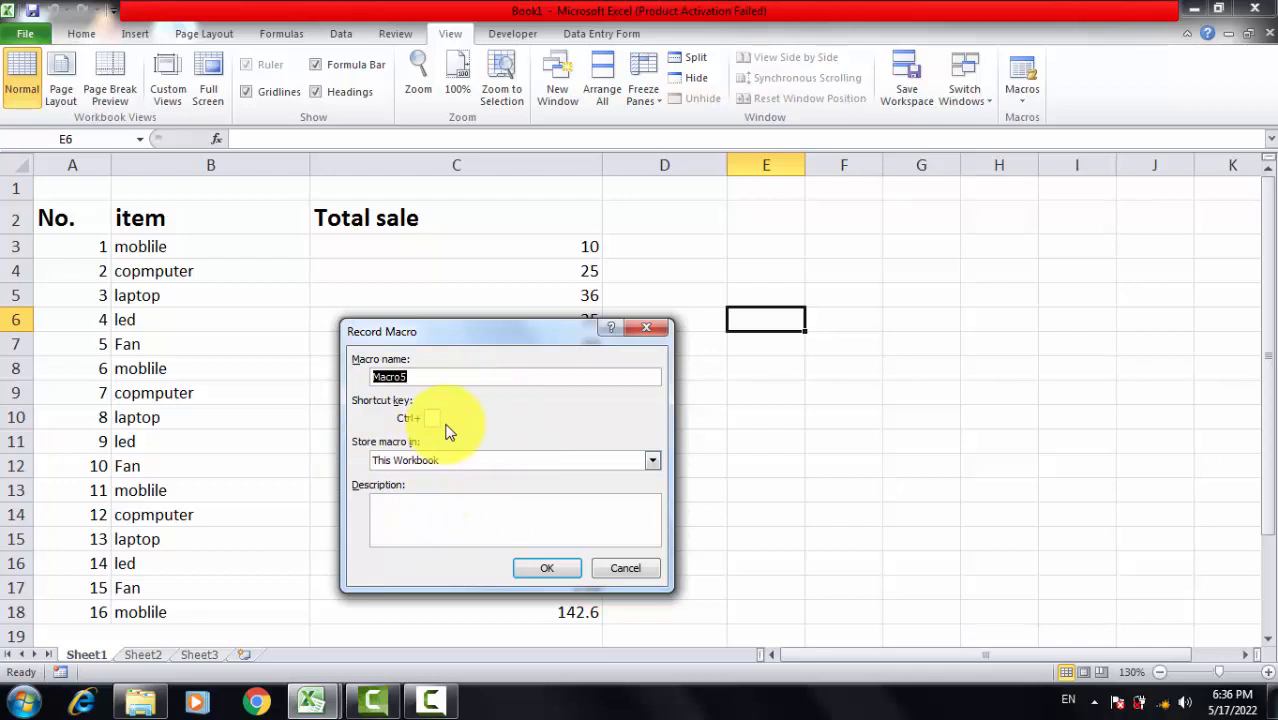
pyautogui.click(548, 568)
pyautogui.click(702, 406)
# Step: Clear the contents of cells C19:C23 below the sales figures, including the value beside the Total label
pyautogui.scroll(-5, 893, 403)
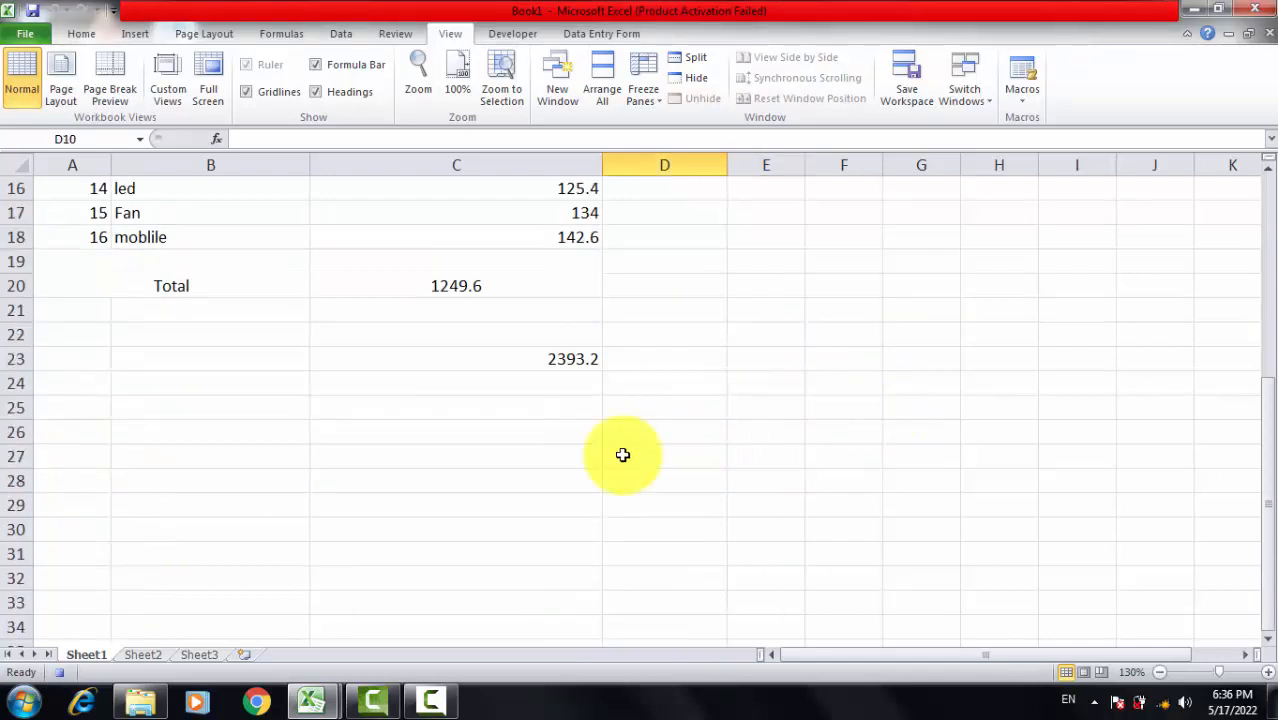
pyautogui.scroll(5, 622, 455)
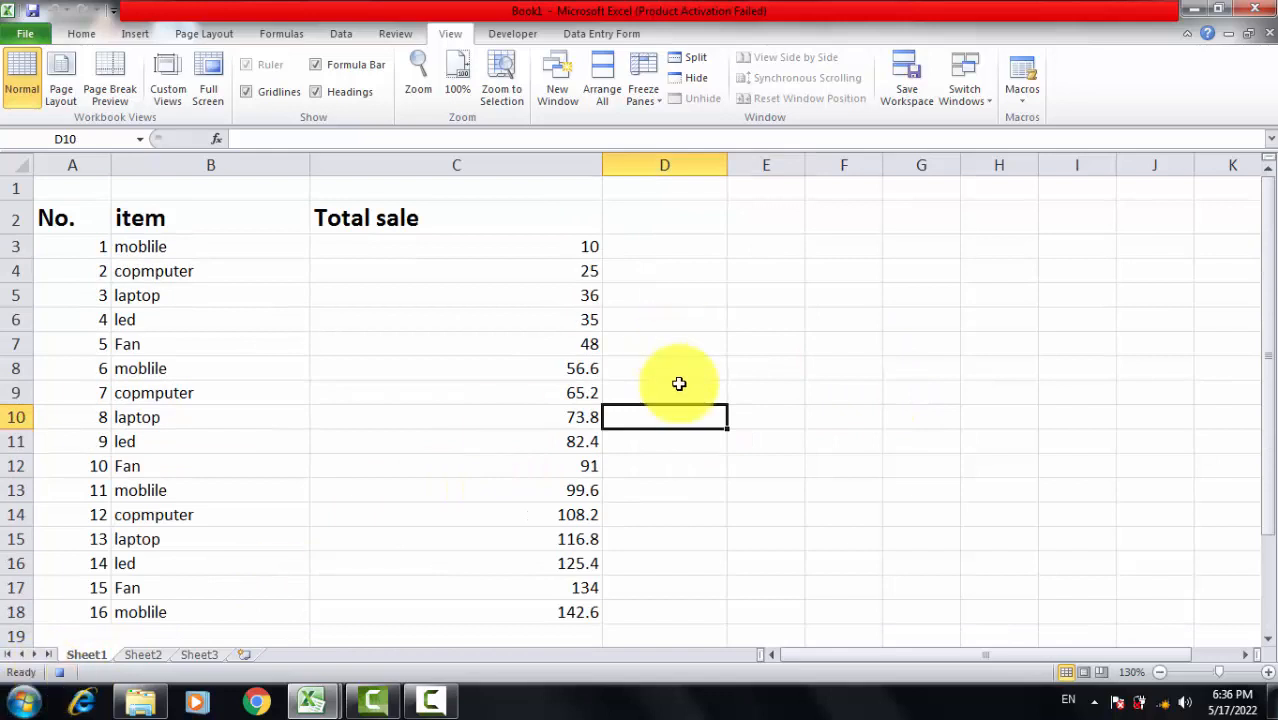
pyautogui.scroll(-4, 679, 384)
pyautogui.scroll(1, 699, 408)
pyautogui.moveTo(408, 412); pyautogui.dragTo(559, 503)
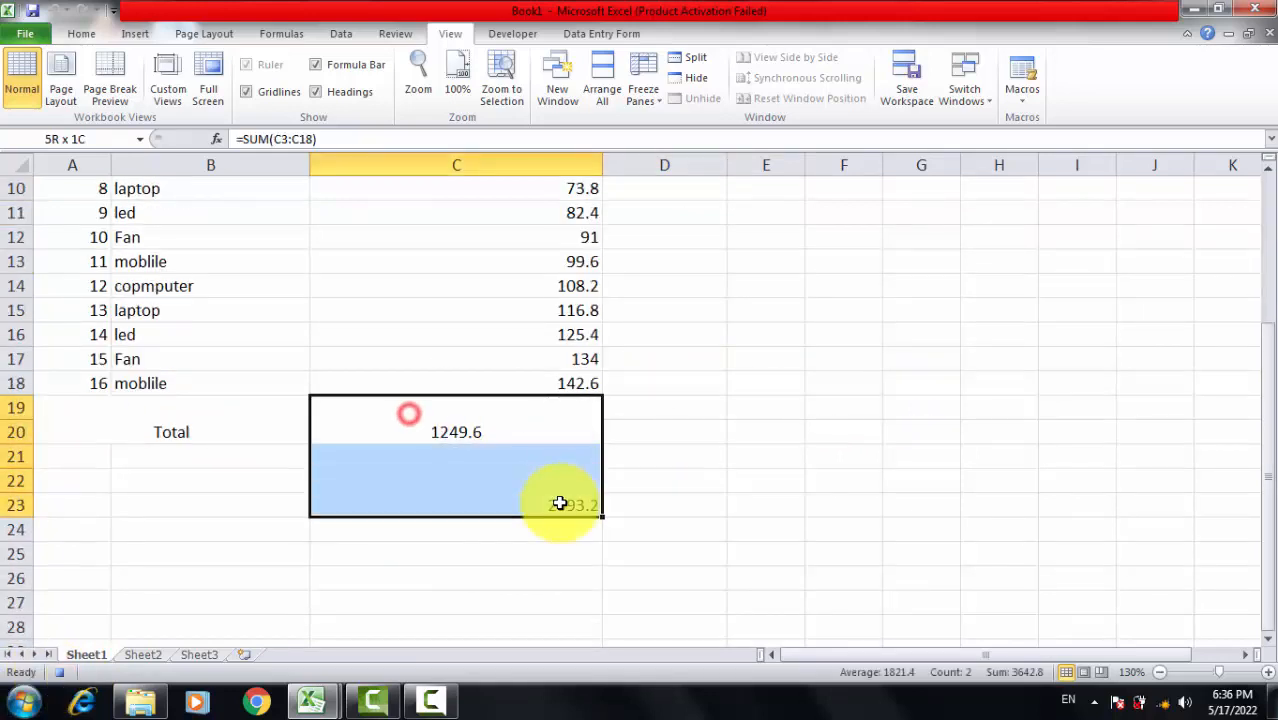
pyautogui.press('Delete')
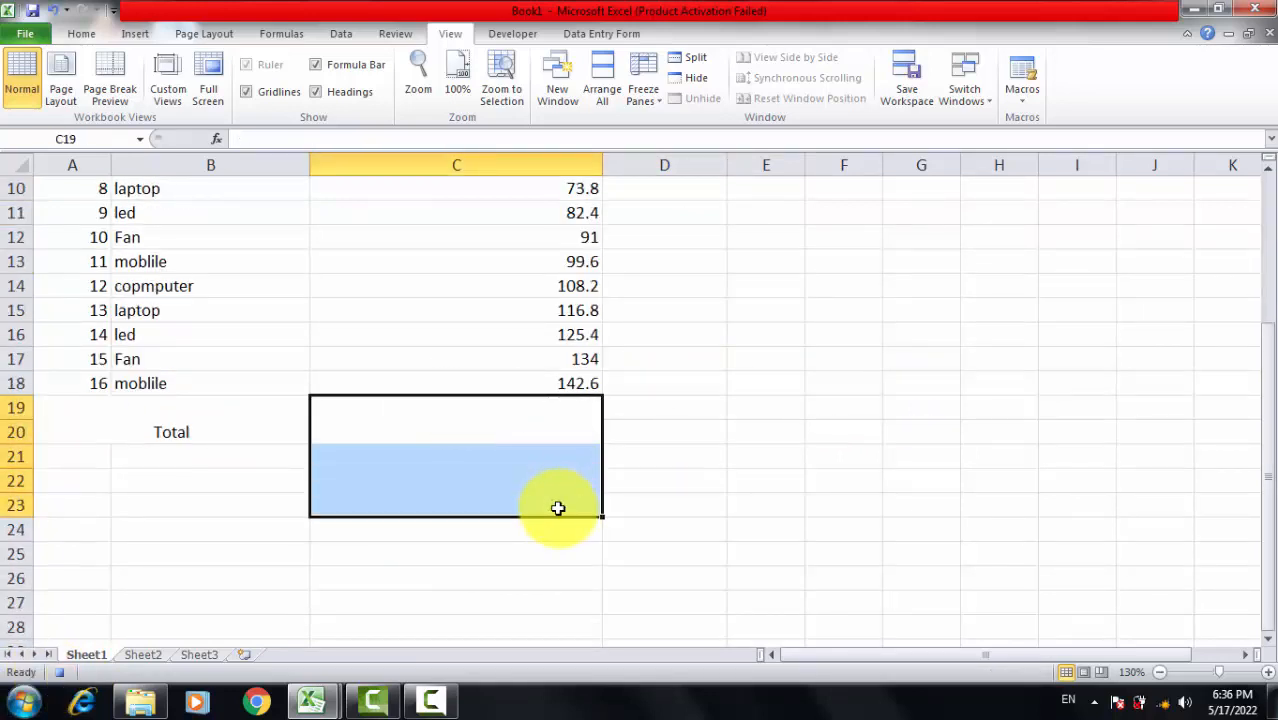
pyautogui.click(900, 504)
pyautogui.click(530, 414)
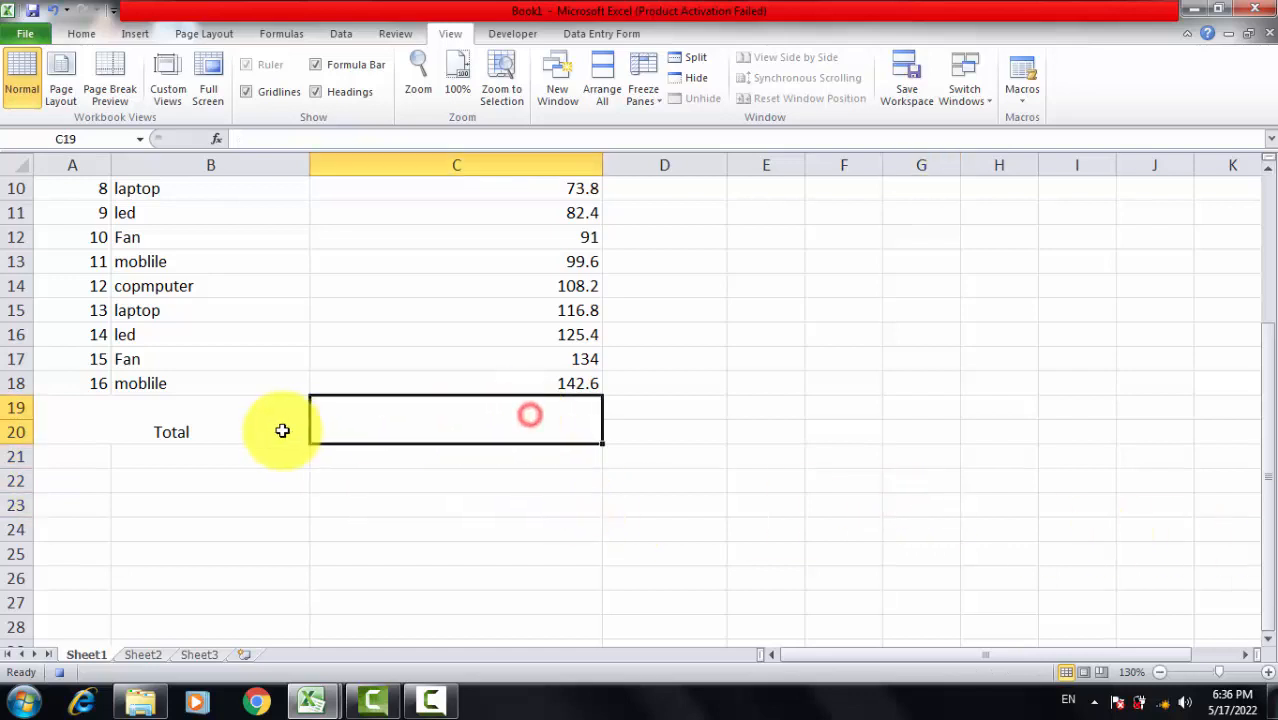
# Step: Shorten the header in cell C2 to "sale"
pyautogui.scroll(3, 290, 440)
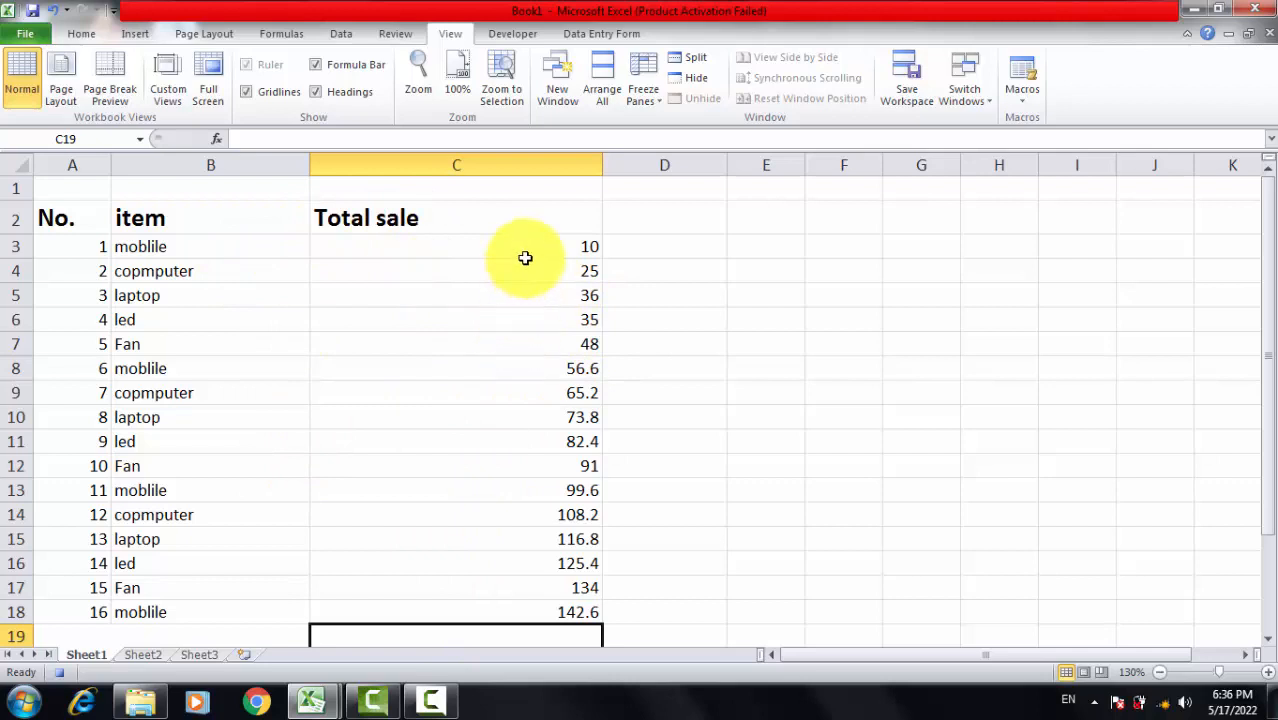
pyautogui.doubleClick(378, 217)
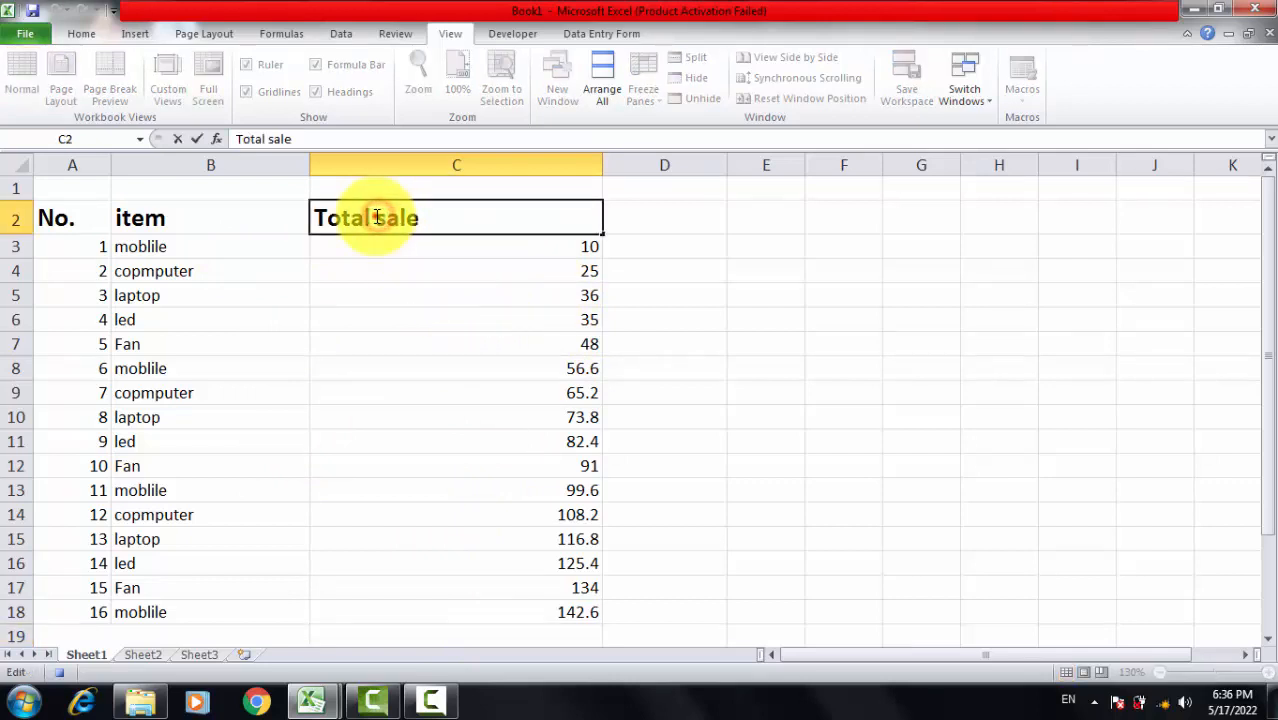
pyautogui.moveTo(372, 215); pyautogui.dragTo(312, 220)
pyautogui.press('BackSpace')
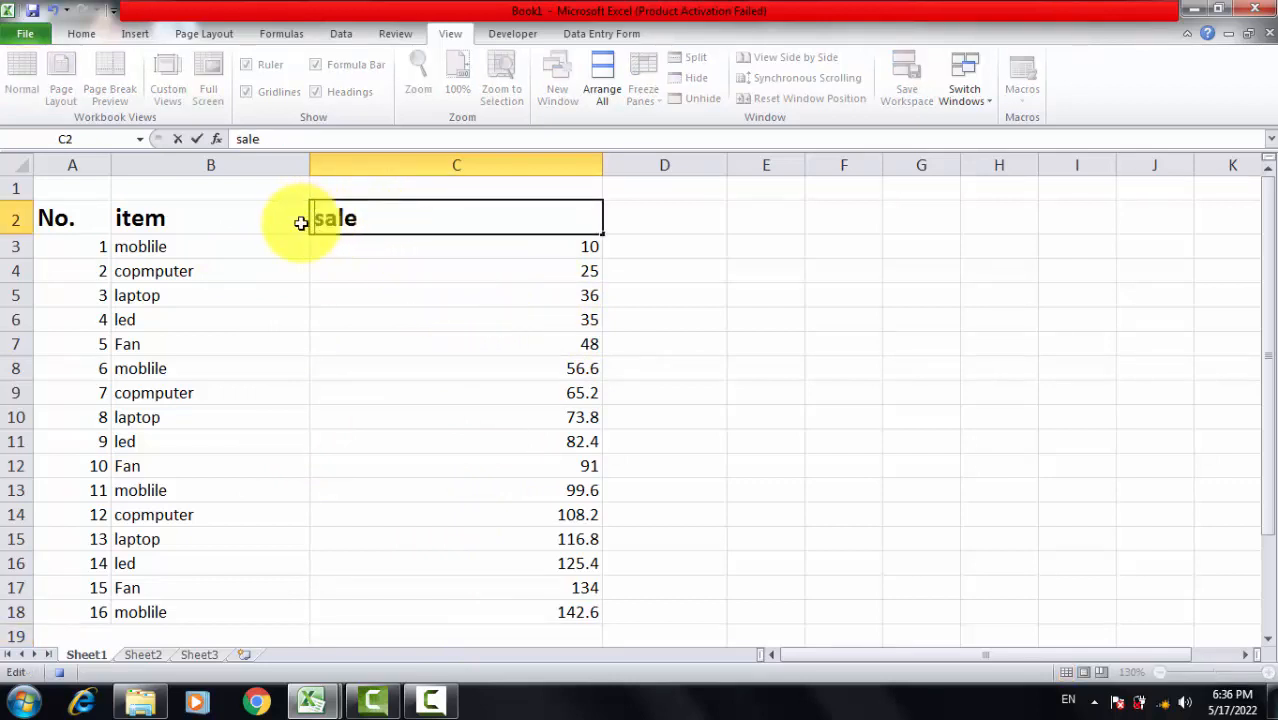
pyautogui.click(431, 366)
# Step: Sum the sales figures C3:C18 with AutoSum in the merged cell beside the Total label
pyautogui.scroll(-6, 467, 255)
pyautogui.scroll(2, 467, 255)
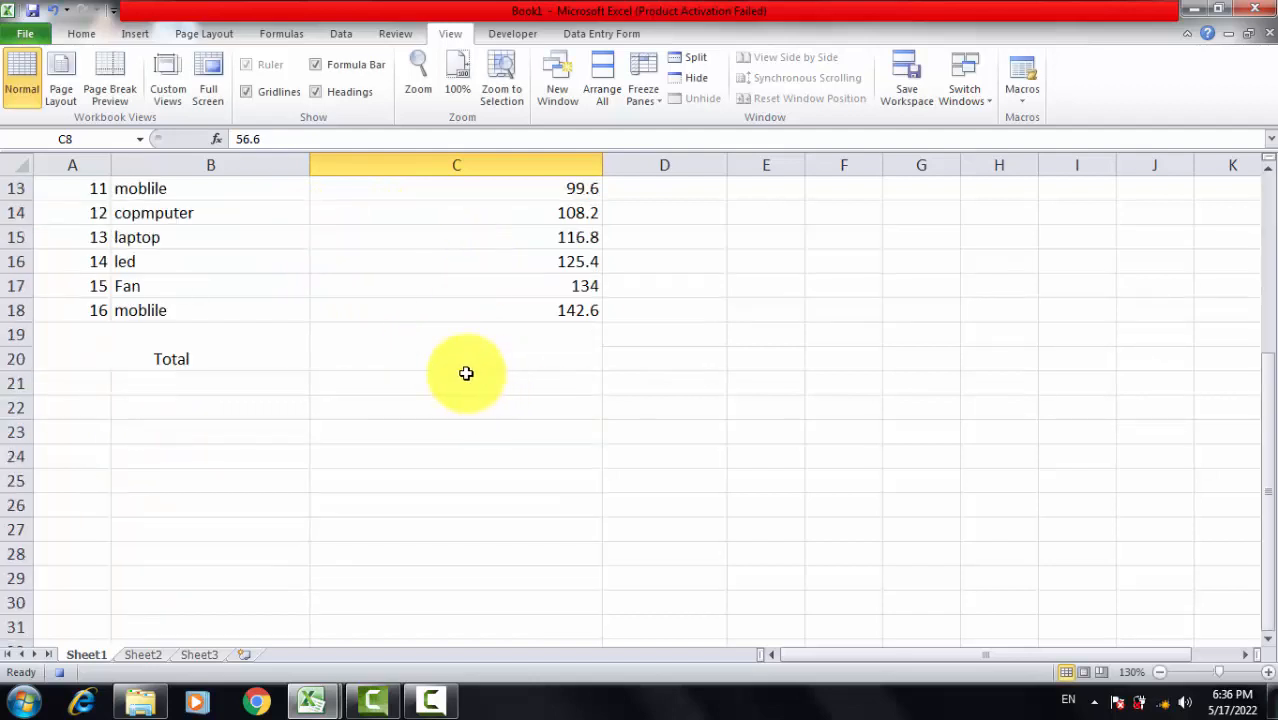
pyautogui.click(474, 341)
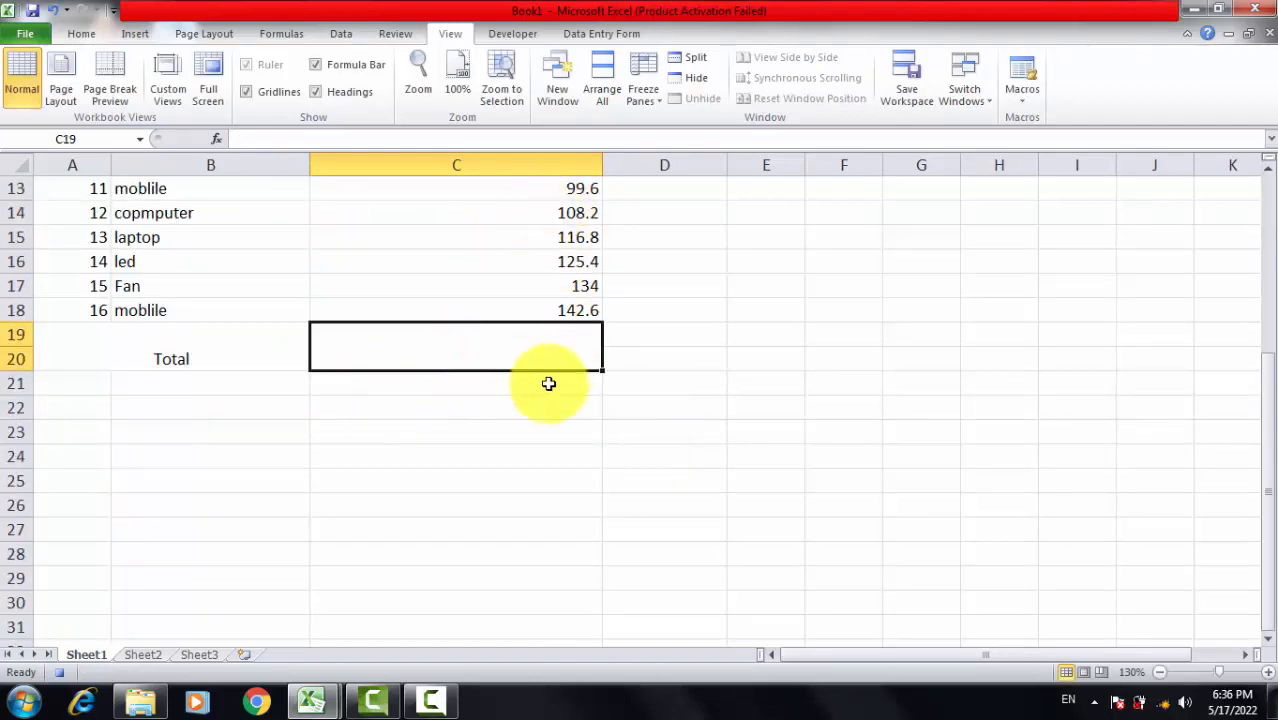
pyautogui.scroll(4, 579, 430)
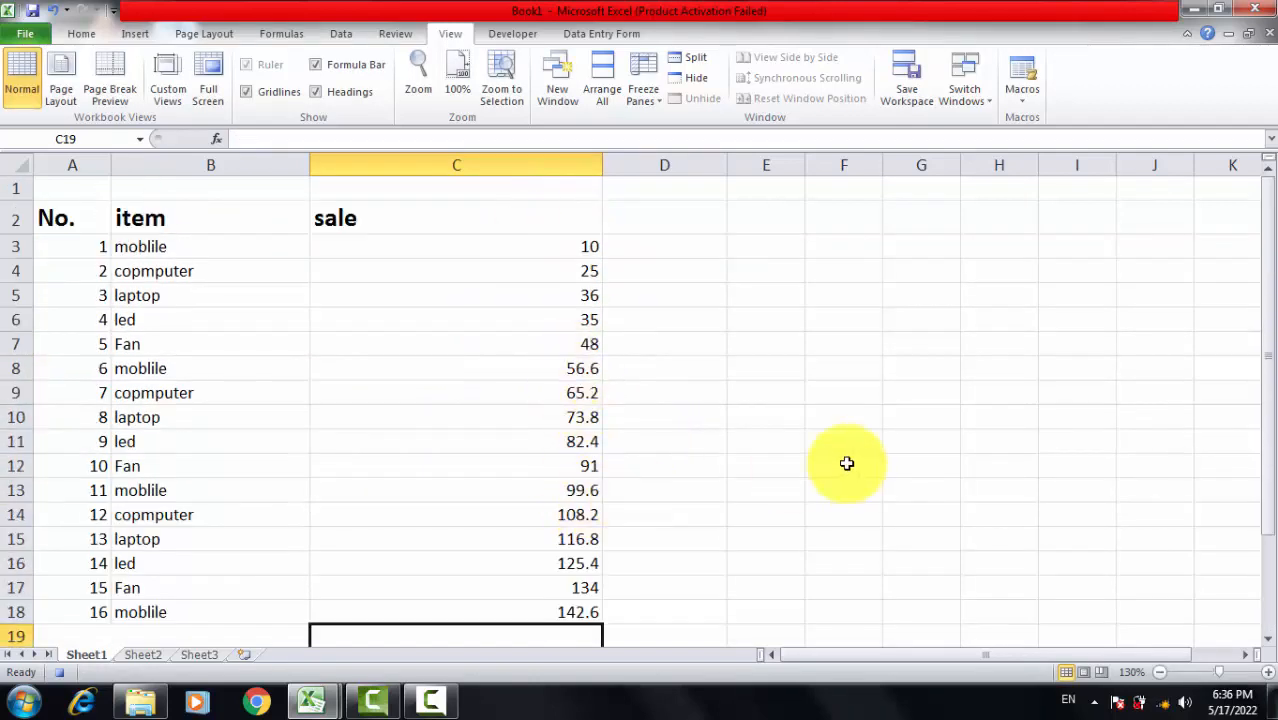
pyautogui.scroll(-1, 845, 462)
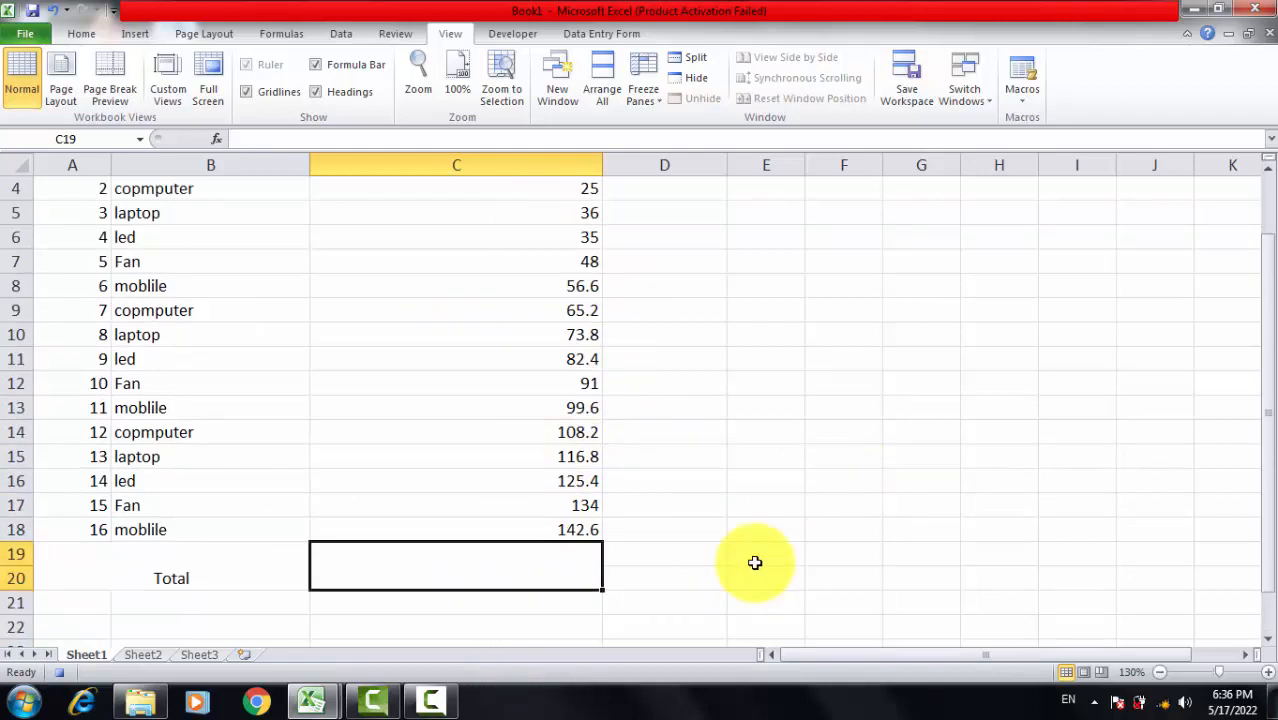
pyautogui.hotkey('alt', '=')
pyautogui.press('Return')
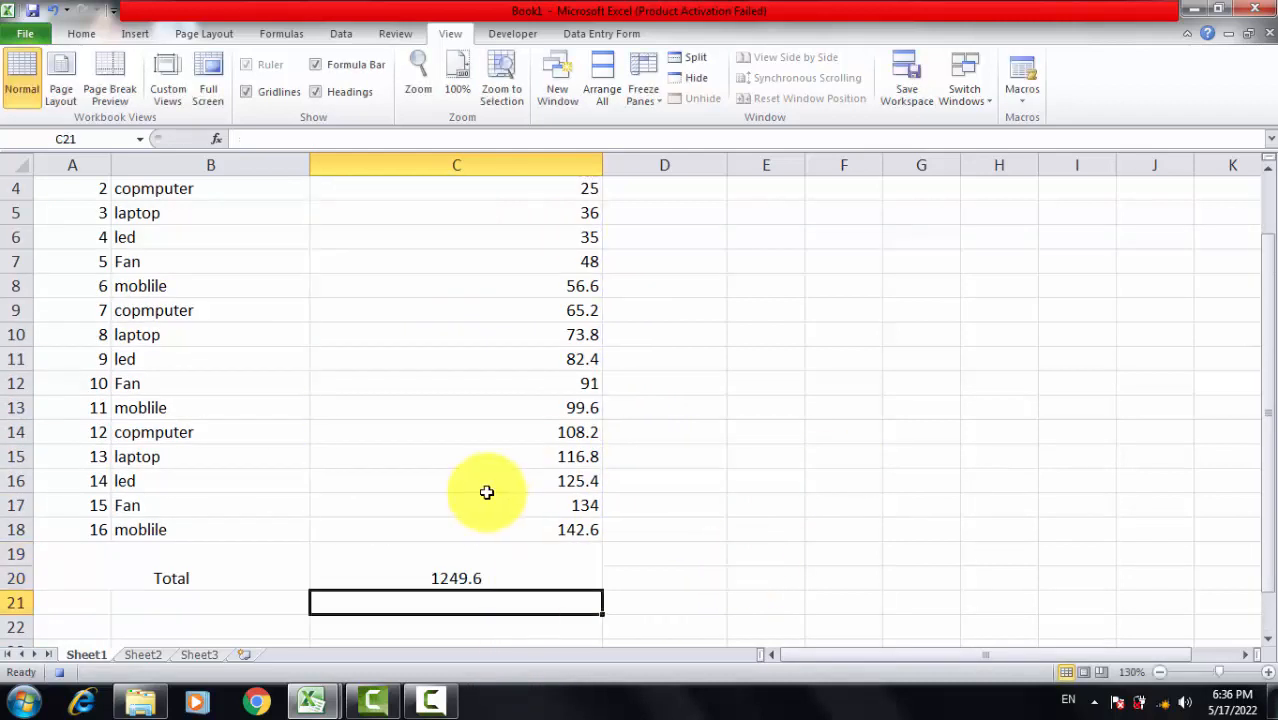
# Step: Select the total cell in column C and stop recording the macro
pyautogui.click(466, 578)
pyautogui.scroll(1, 779, 451)
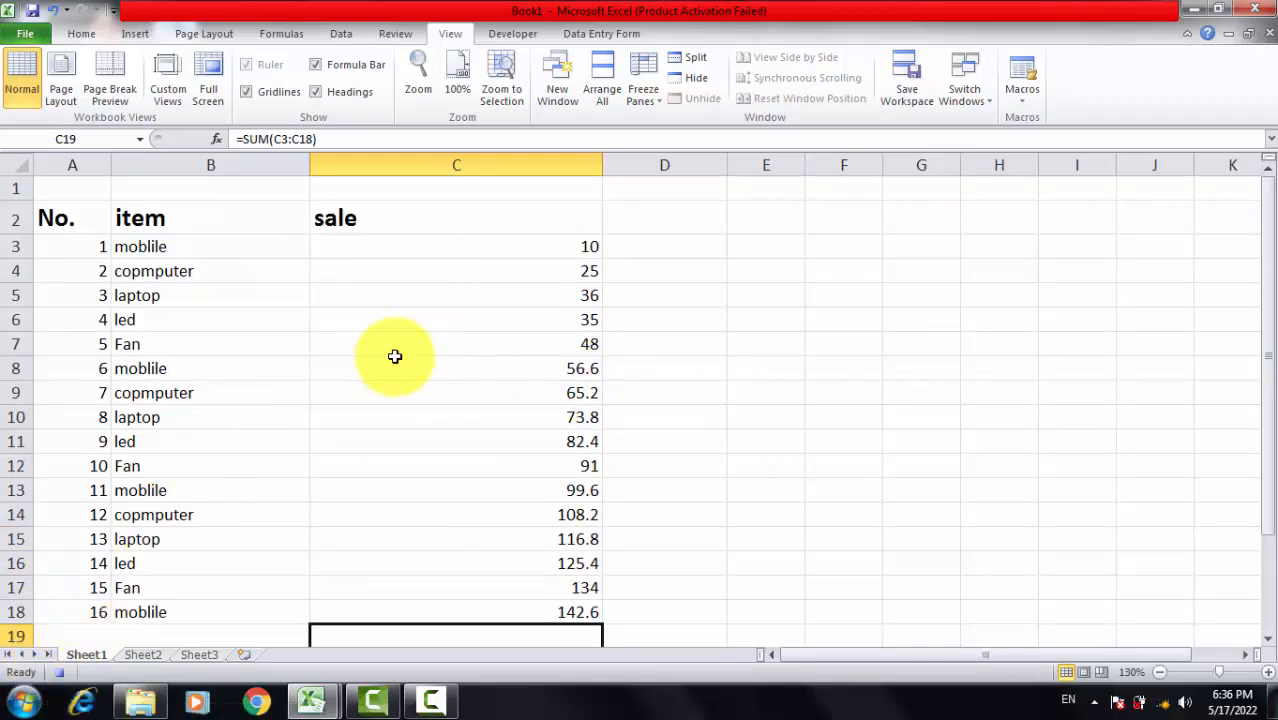
pyautogui.scroll(-1, 394, 357)
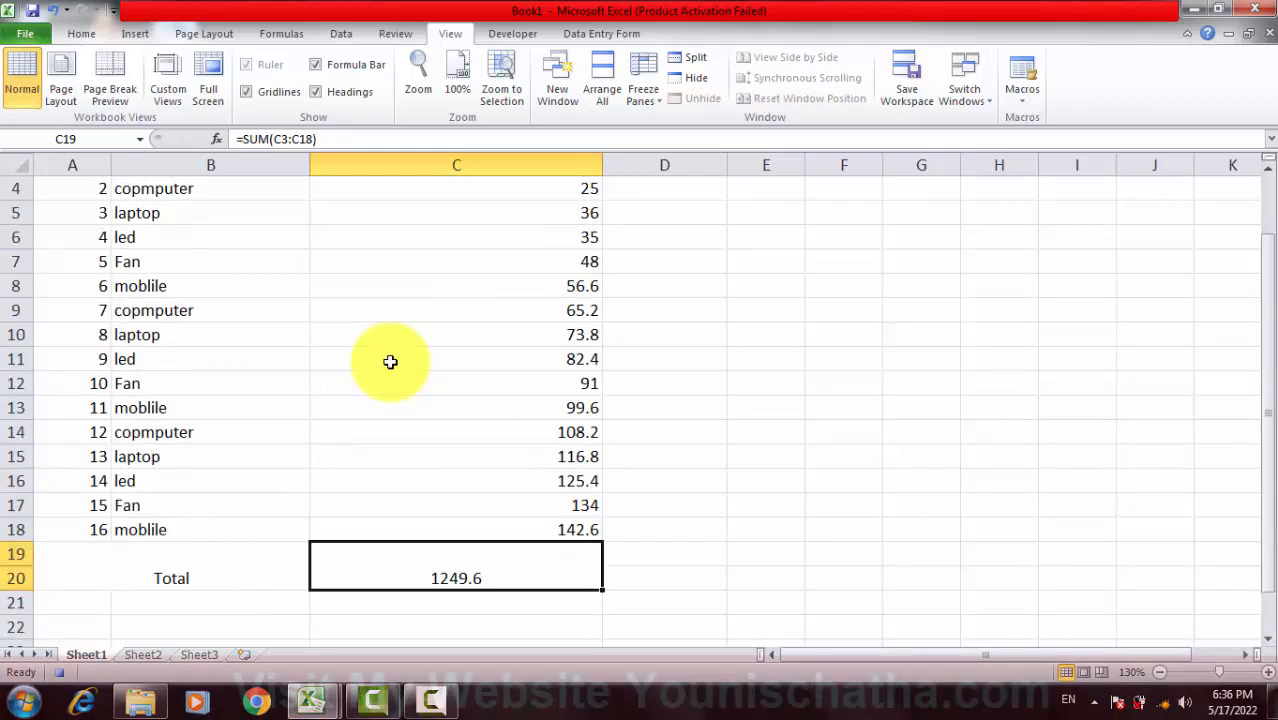
pyautogui.scroll(1, 390, 362)
pyautogui.scroll(-3, 513, 354)
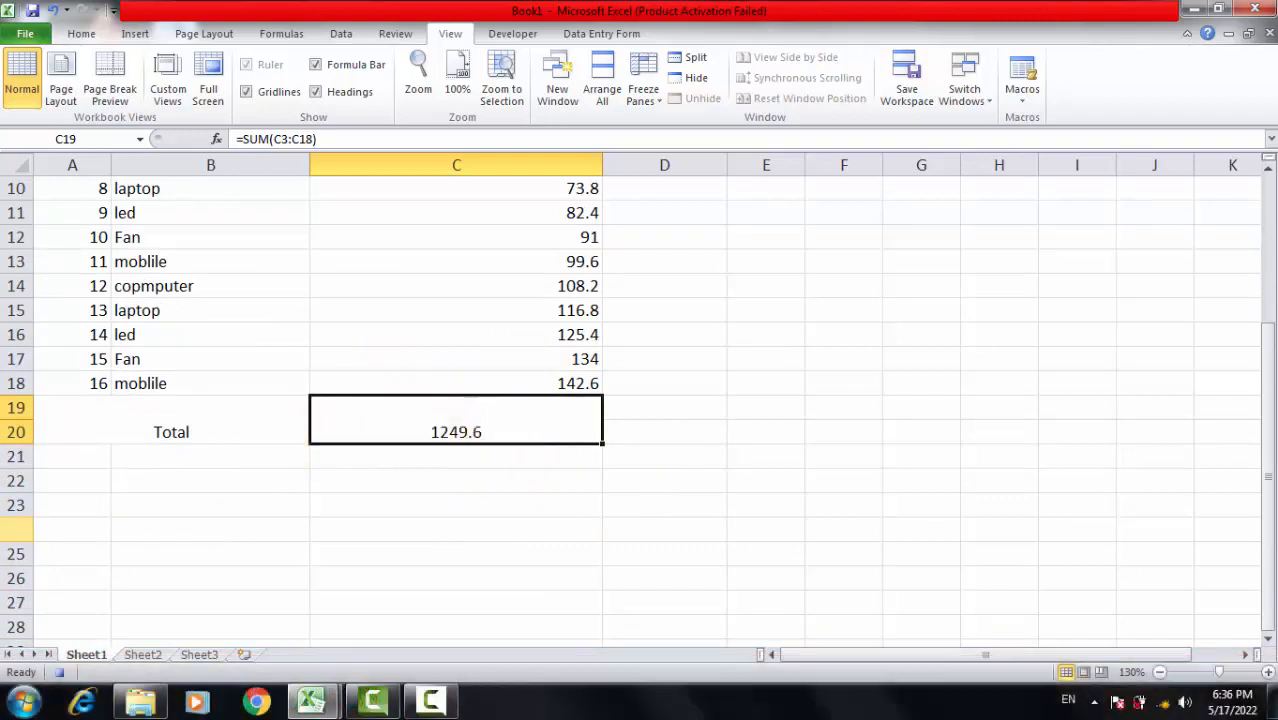
pyautogui.click(65, 683)
pyautogui.click(866, 410)
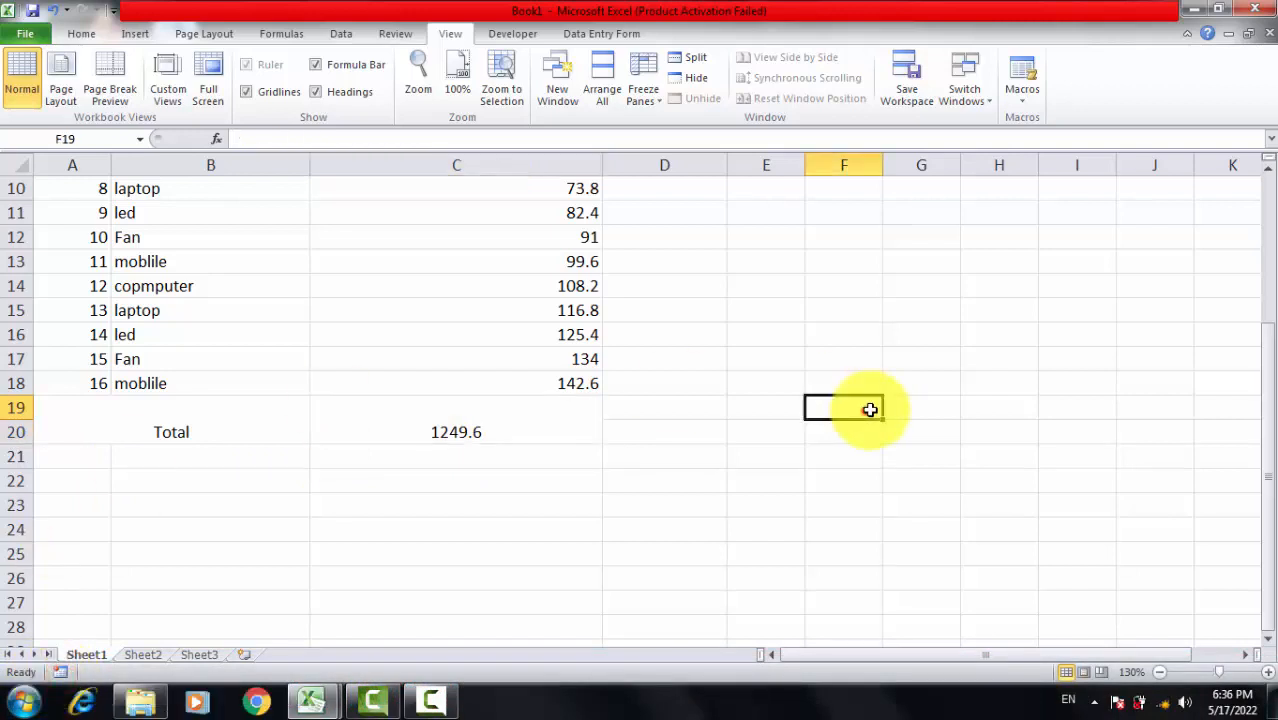
# Step: Run the newly recorded Macro5 from the macro list and check the total beneath the sales figures
pyautogui.scroll(3, 897, 375)
pyautogui.click(1030, 104)
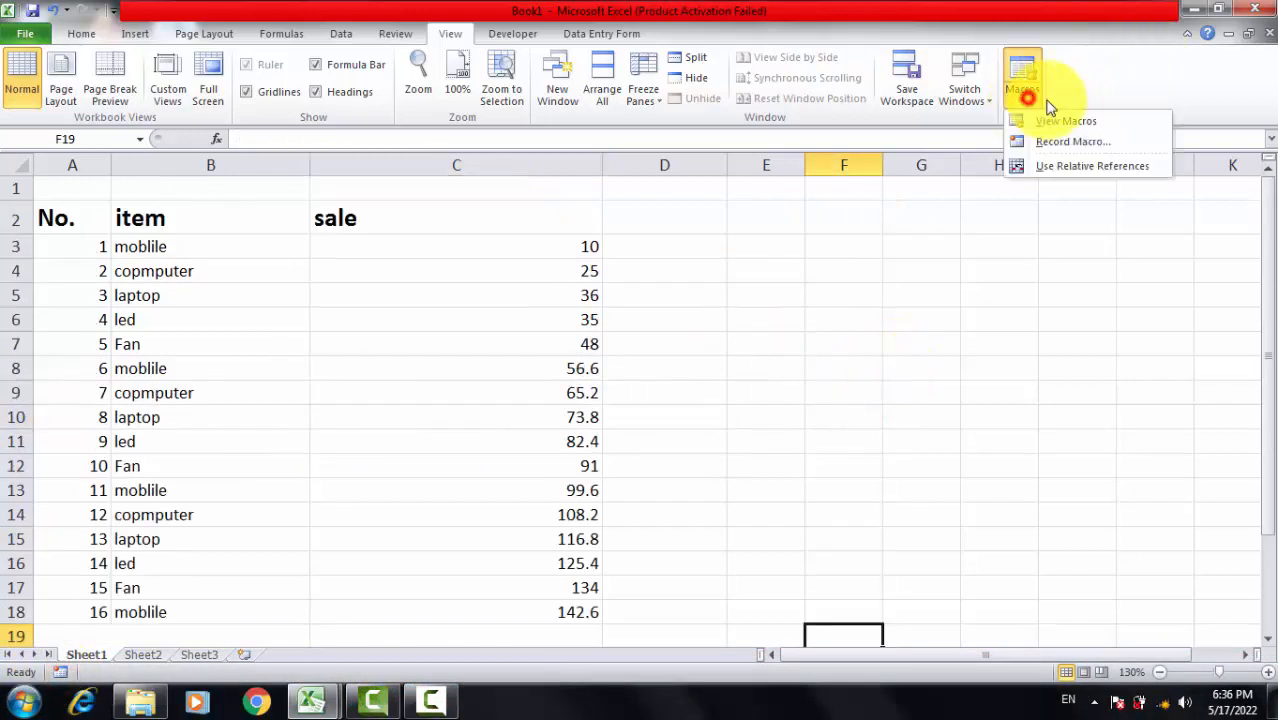
pyautogui.click(1110, 124)
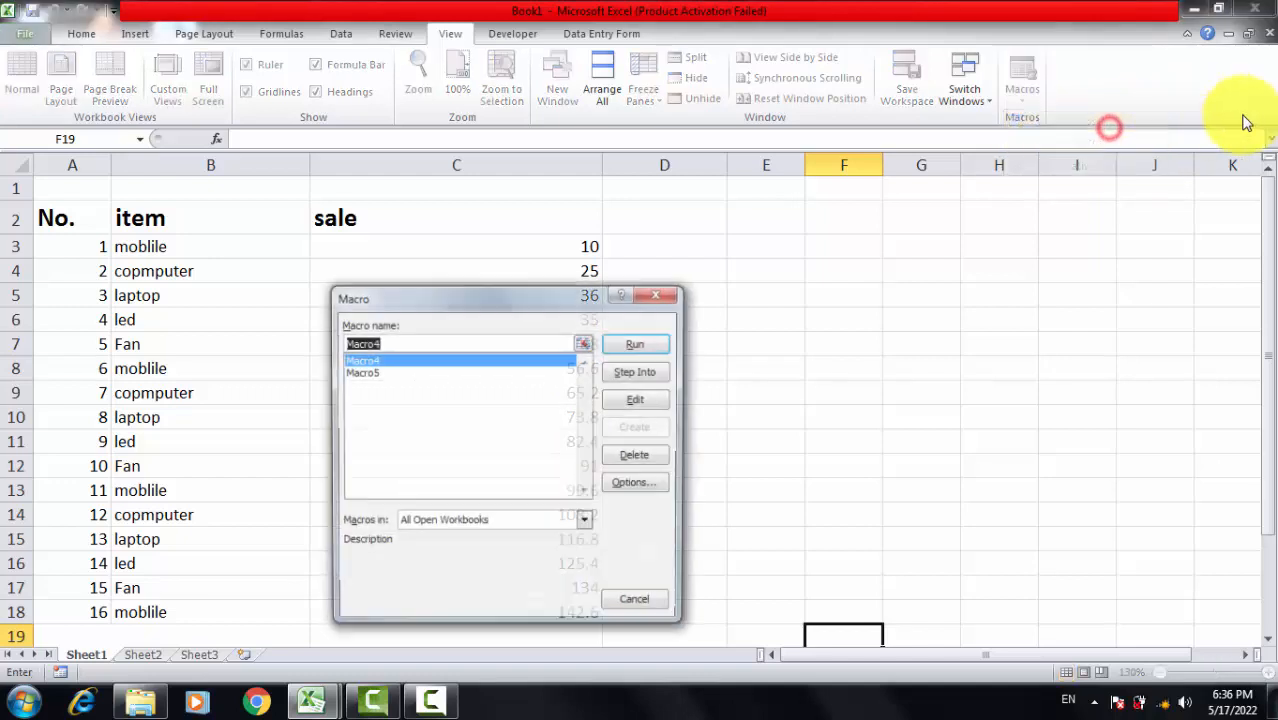
pyautogui.click(366, 372)
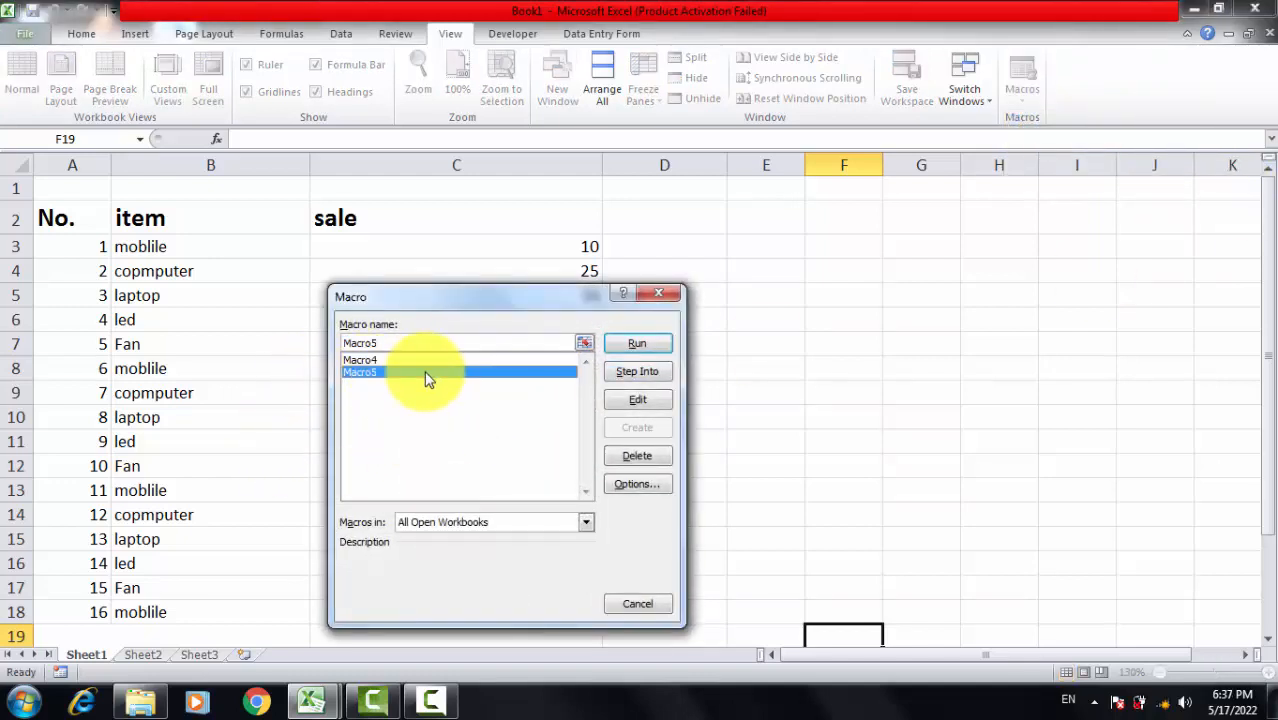
pyautogui.click(637, 344)
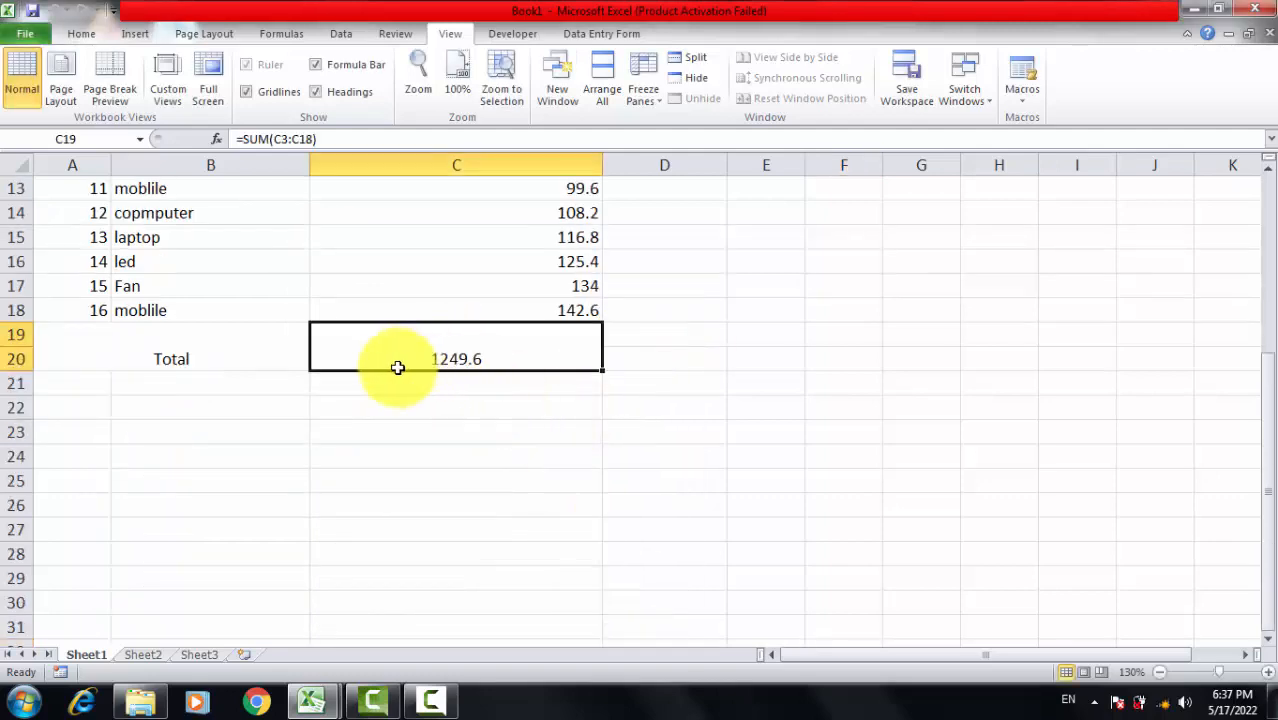
pyautogui.scroll(4, 407, 357)
pyautogui.scroll(-3, 480, 510)
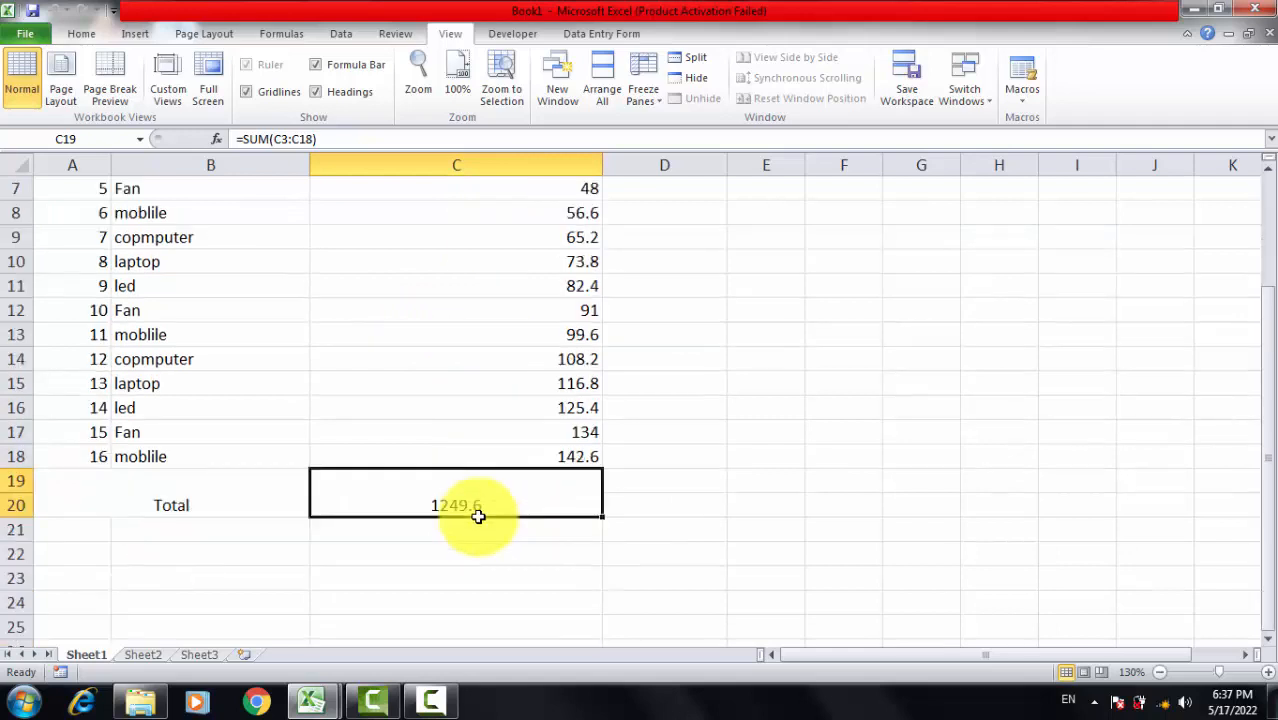
# Step: Clear the total value from the merged cell beside the Total label
pyautogui.click(506, 495)
pyautogui.click(482, 432)
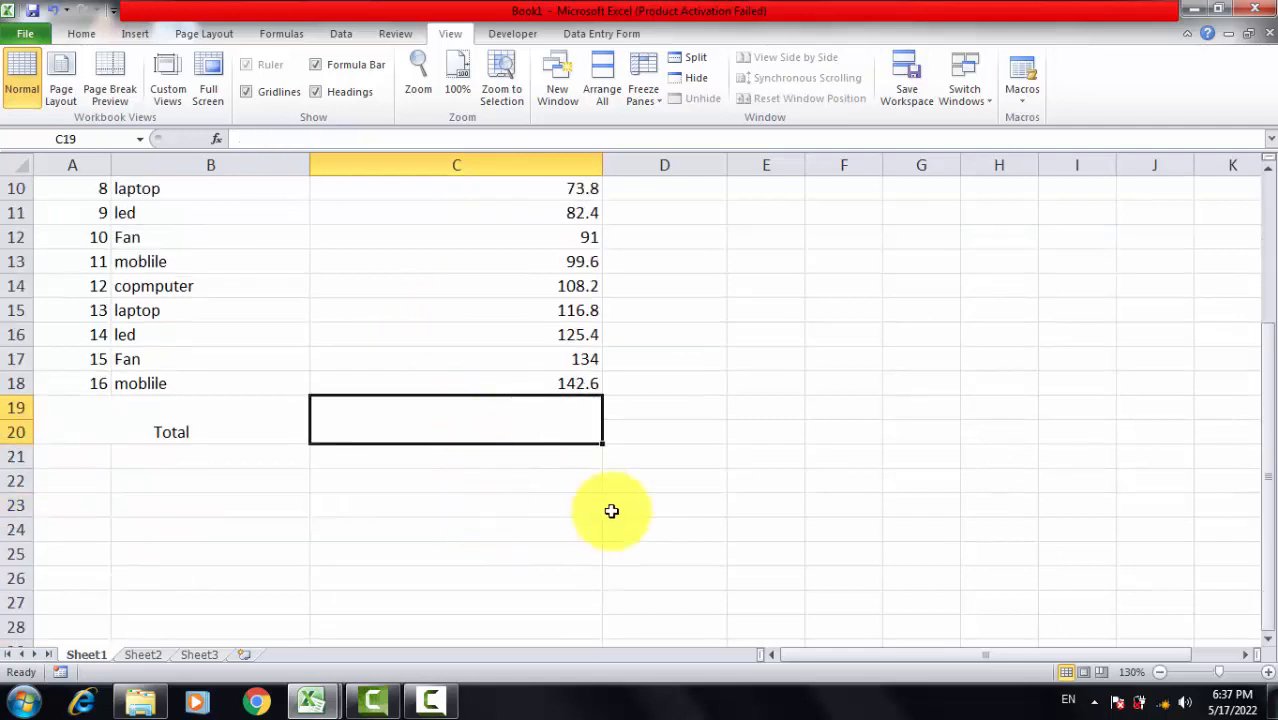
pyautogui.click(676, 598)
pyautogui.click(508, 428)
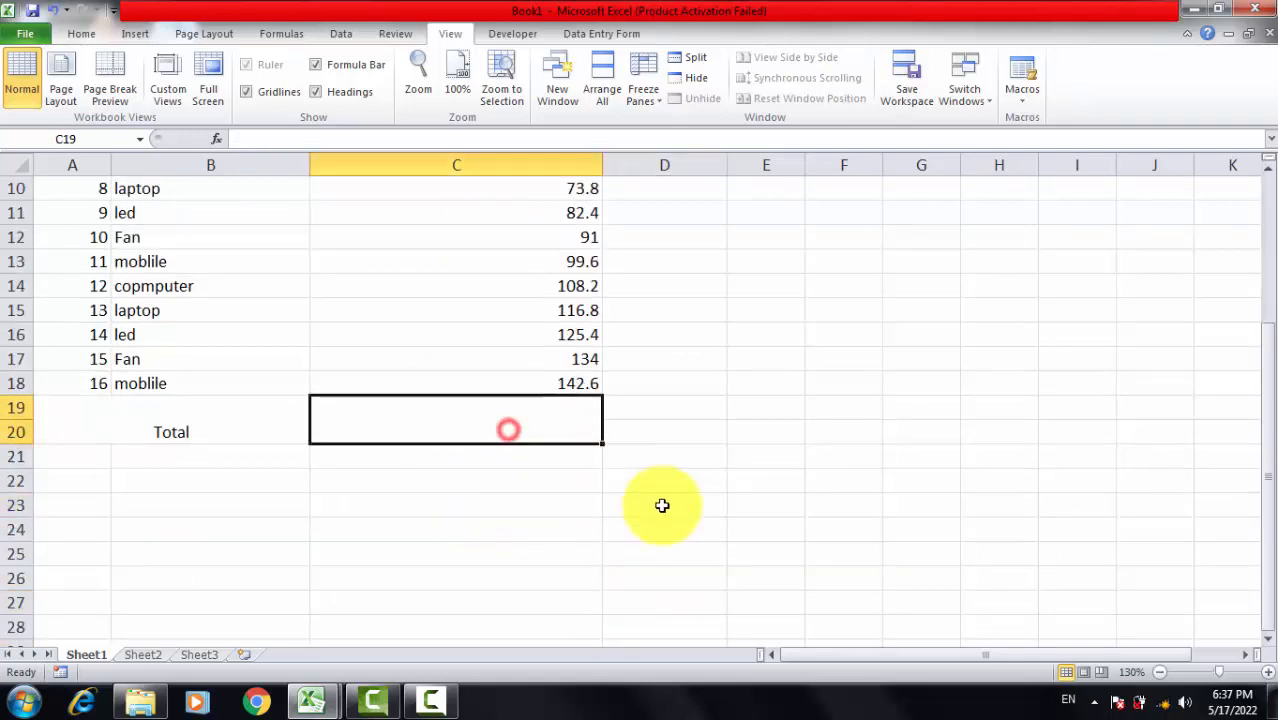
# Step: Run Macro5 again to refill the emptied total cell, and deselect it
pyautogui.scroll(3, 662, 505)
pyautogui.click(1035, 100)
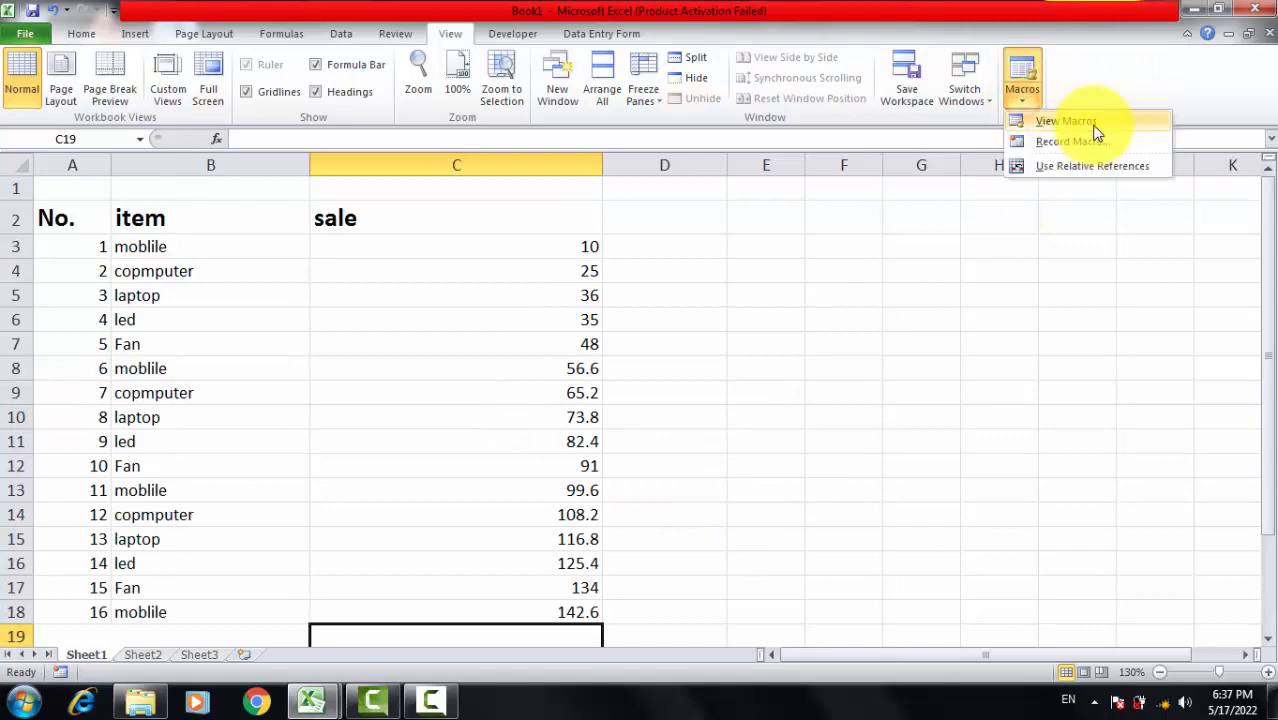
pyautogui.click(1093, 124)
pyautogui.click(391, 373)
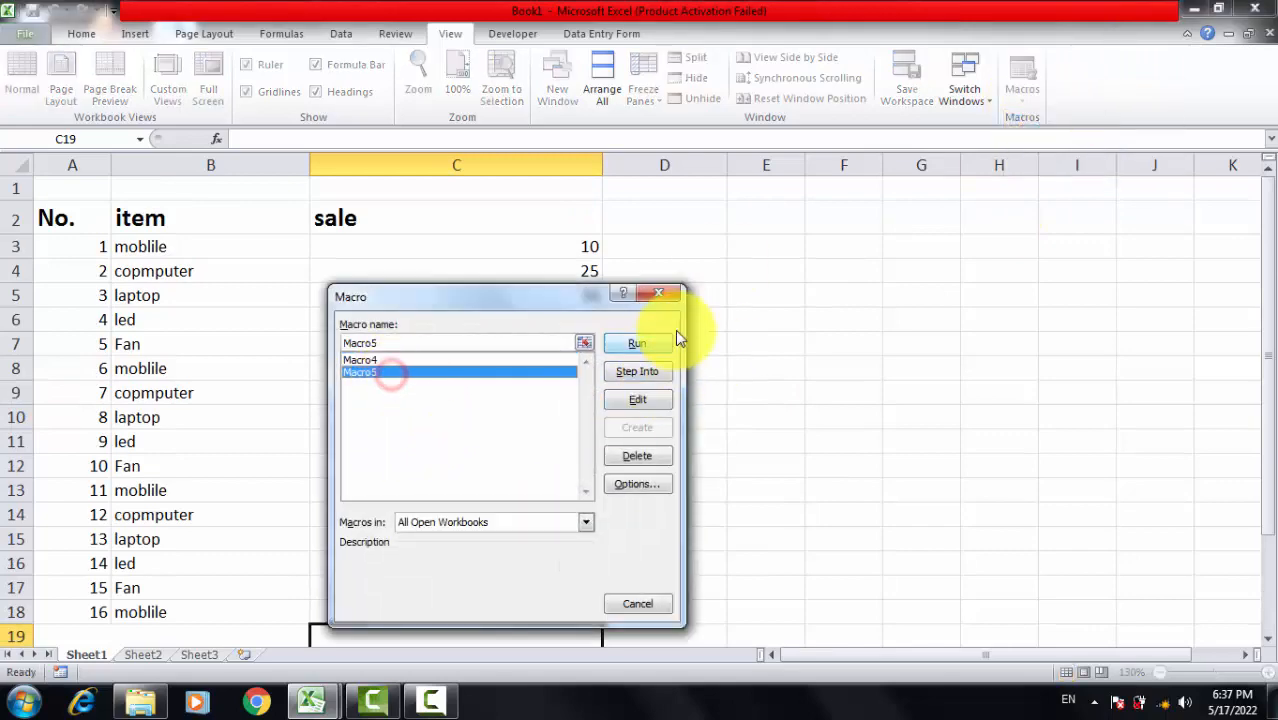
pyautogui.click(645, 343)
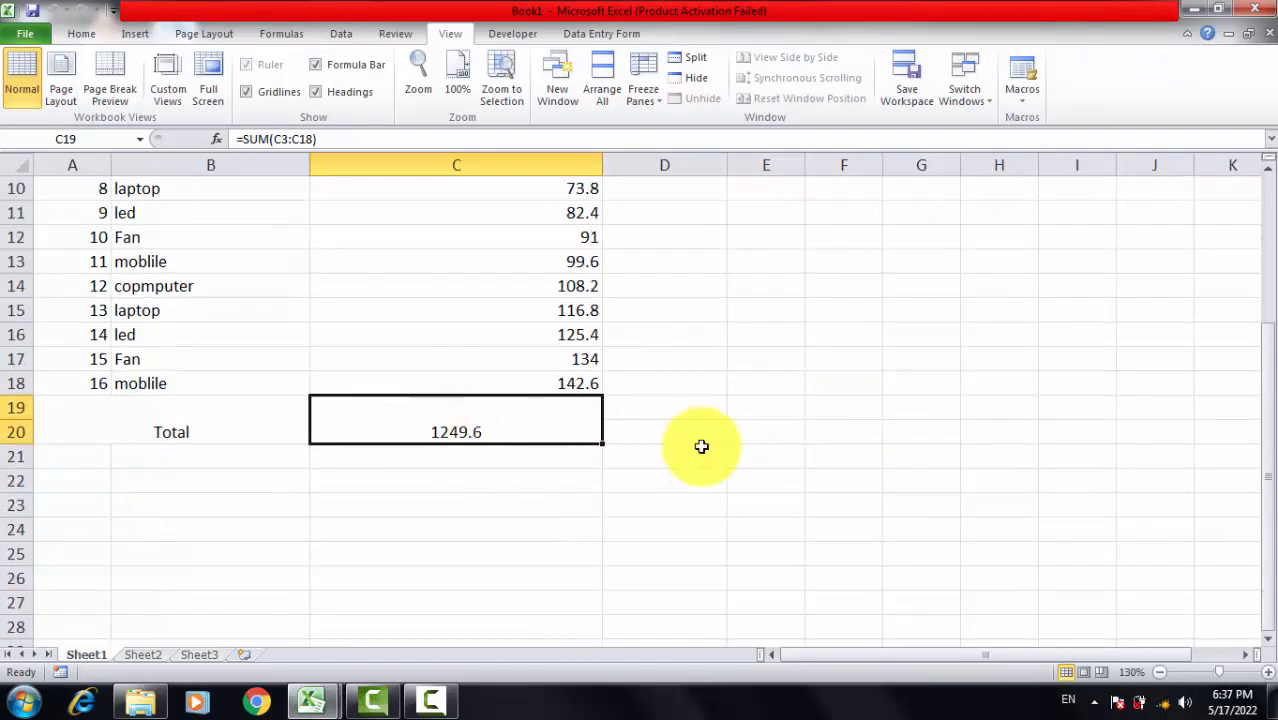
pyautogui.scroll(3, 855, 444)
pyautogui.click(798, 368)
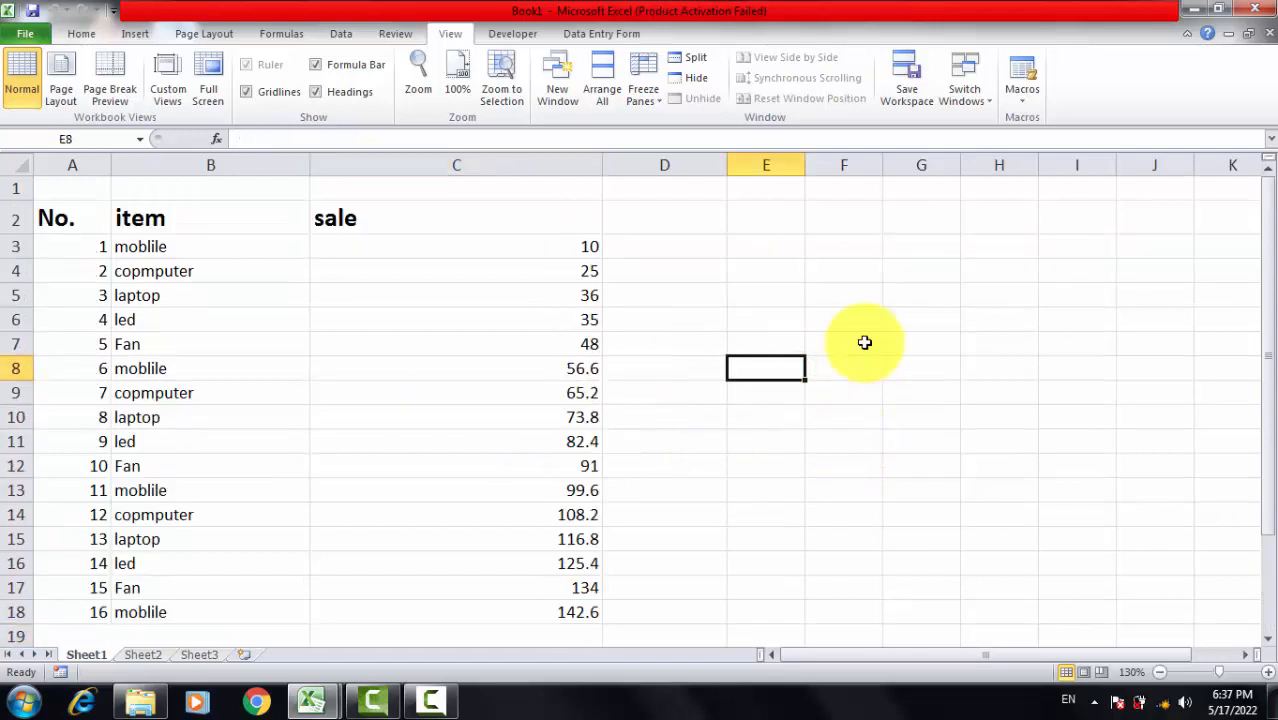
pyautogui.click(812, 295)
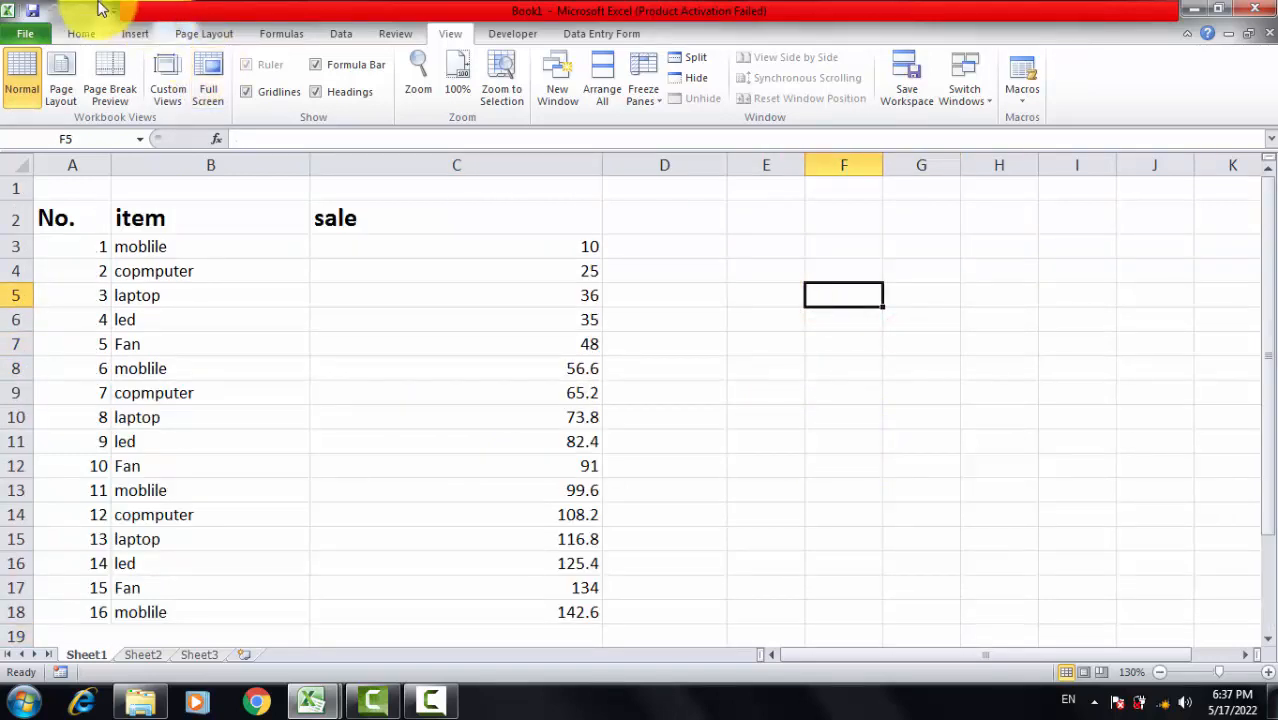
# Step: Draw two rectangles stacked around columns E and F, about 0.52" by 0.92" and 0.59" by 0.9"
pyautogui.click(135, 33)
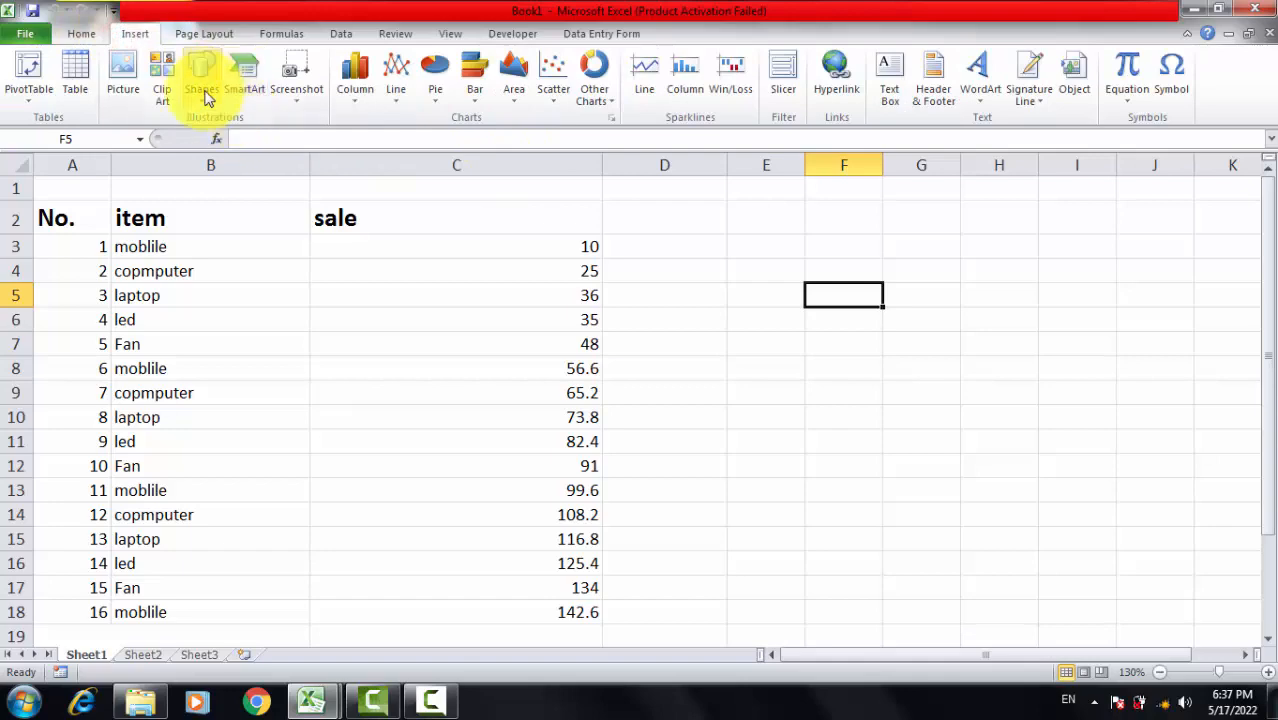
pyautogui.click(203, 92)
pyautogui.click(255, 137)
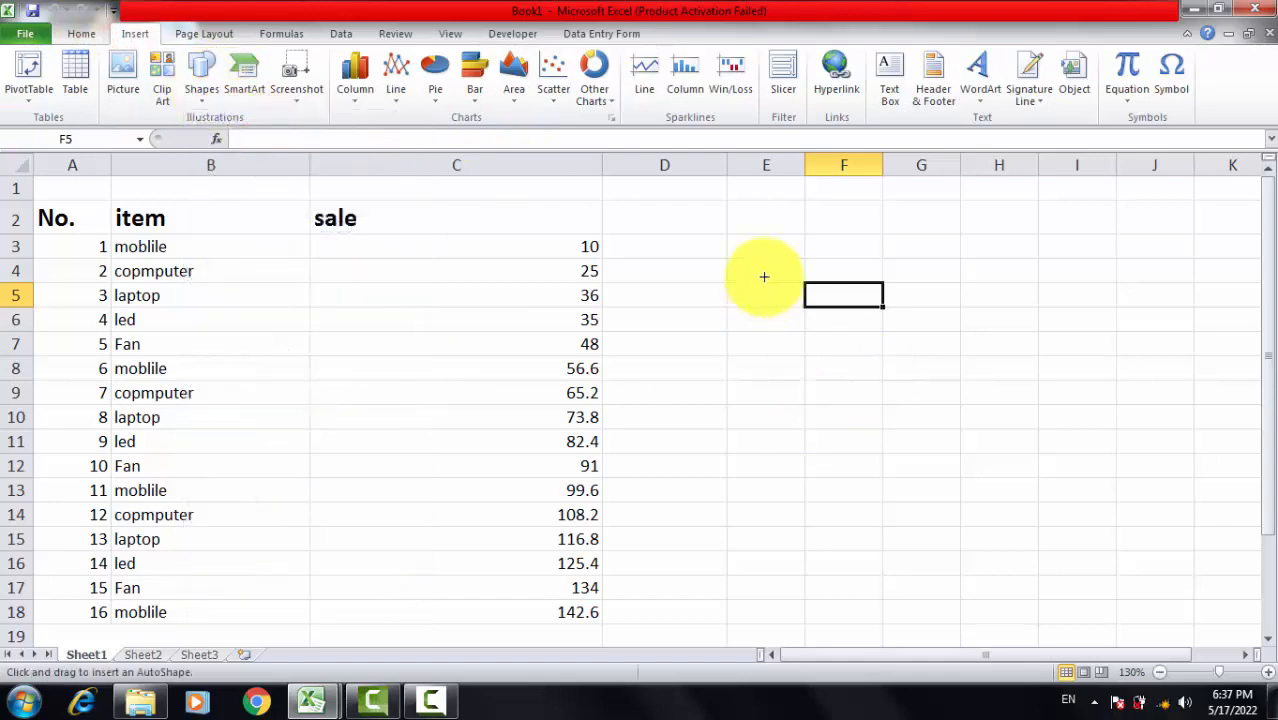
pyautogui.moveTo(766, 245)
pyautogui.mouseDown()
pyautogui.moveTo(776, 266)
pyautogui.moveTo(876, 307)
pyautogui.mouseUp()
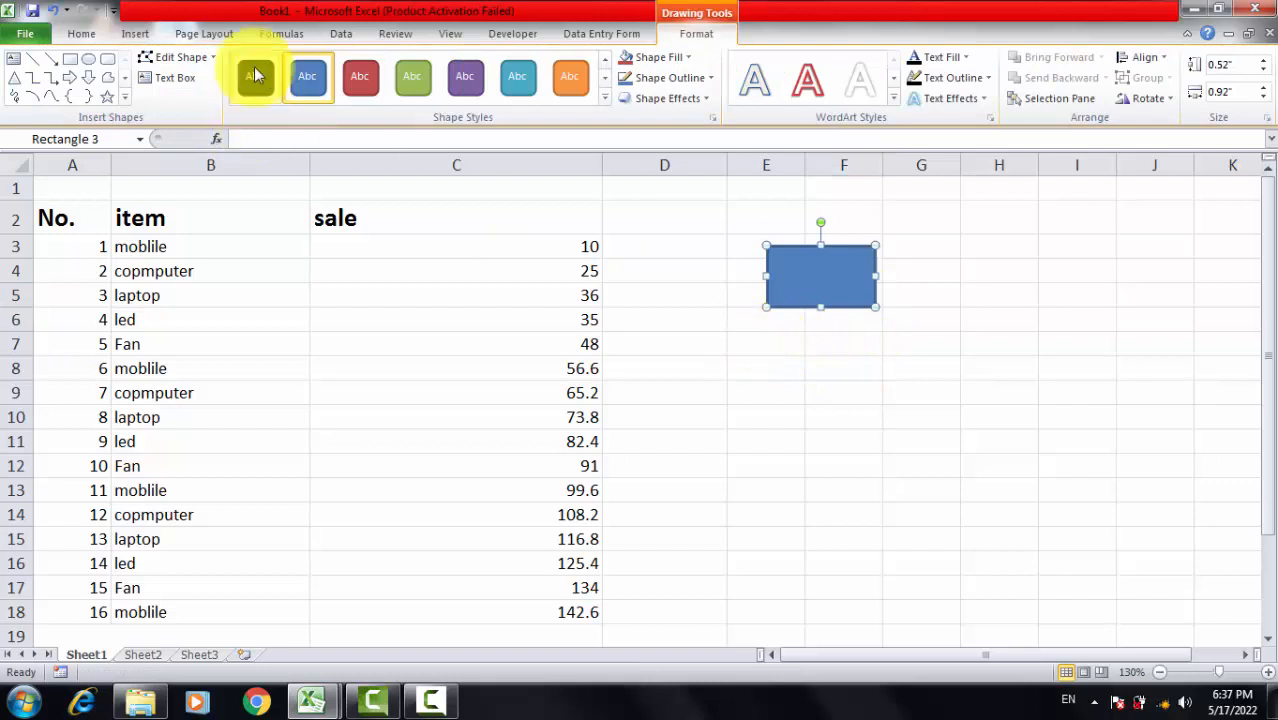
pyautogui.click(68, 57)
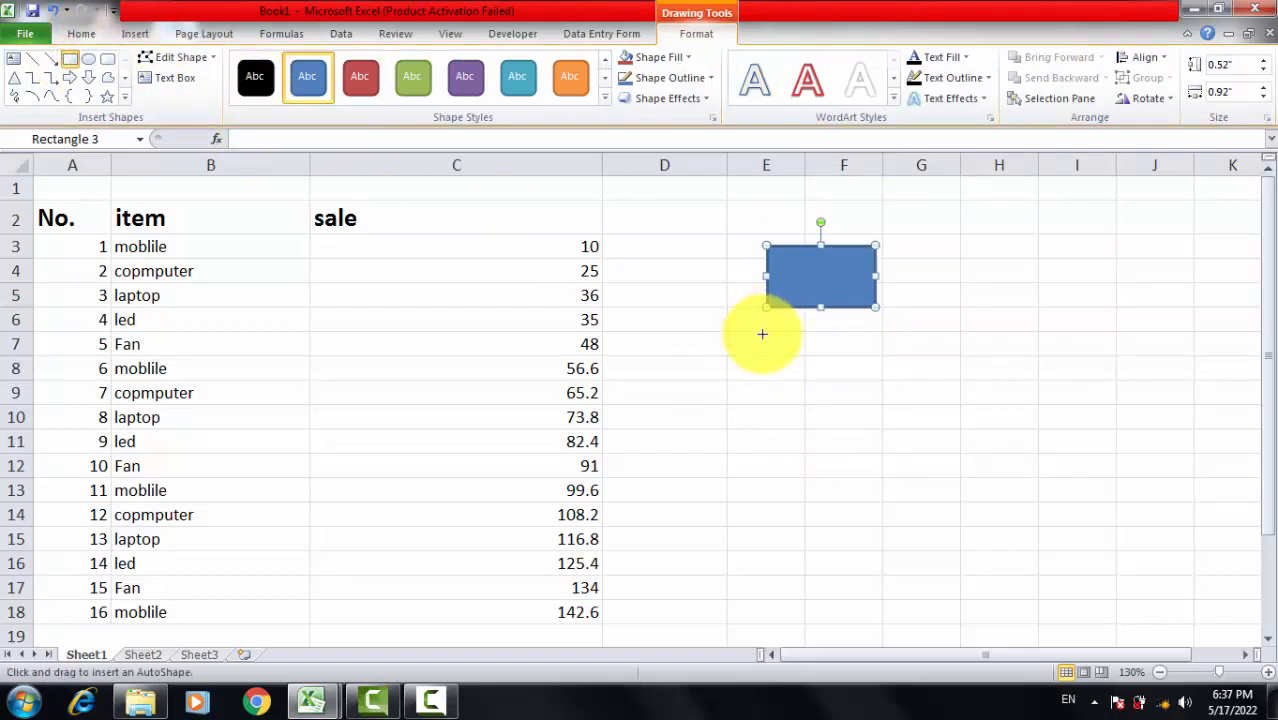
pyautogui.moveTo(763, 334); pyautogui.dragTo(827, 373)
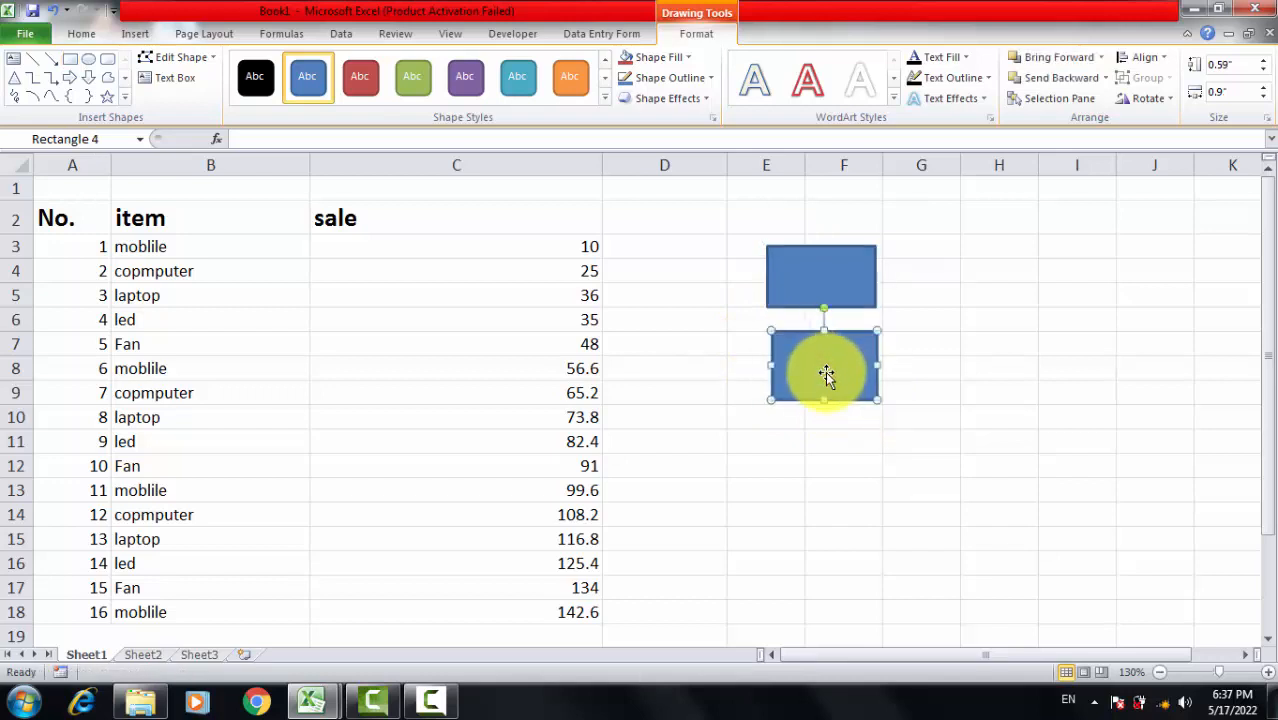
pyautogui.click(901, 365)
# Step: Apply the red shape style to the upper rectangle and the orange shape style to the lower one
pyautogui.click(800, 281)
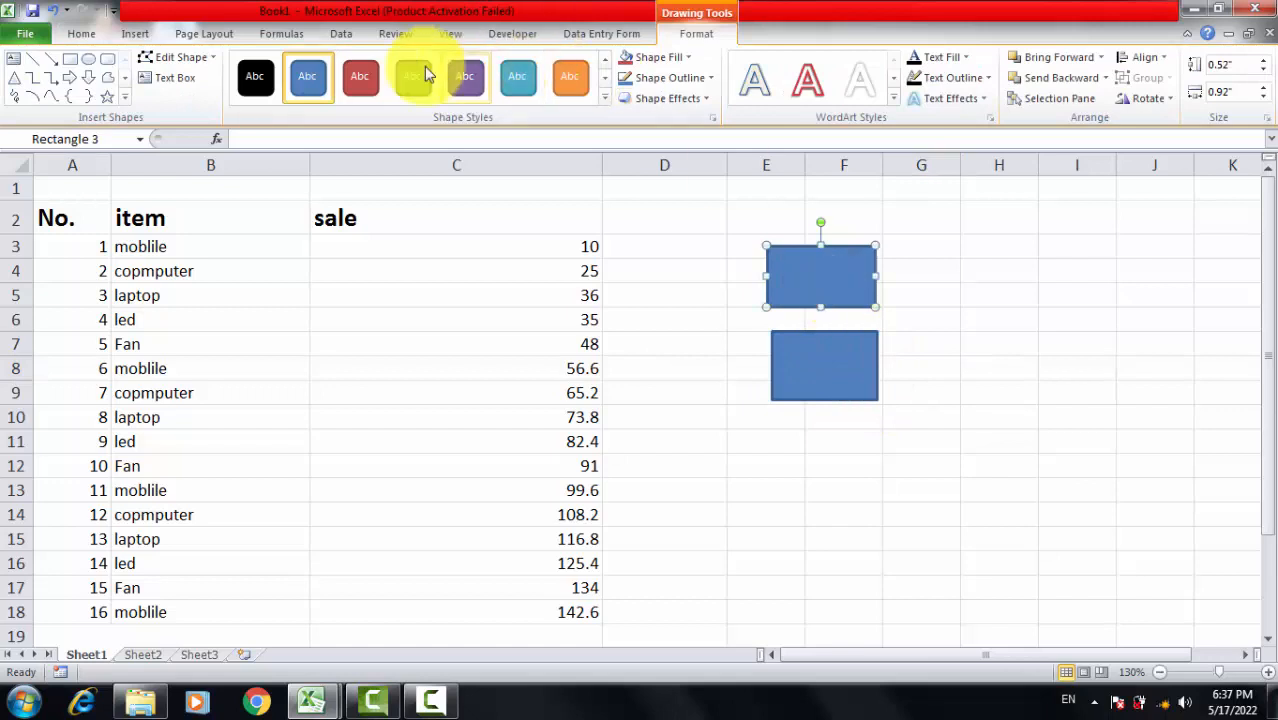
pyautogui.click(360, 77)
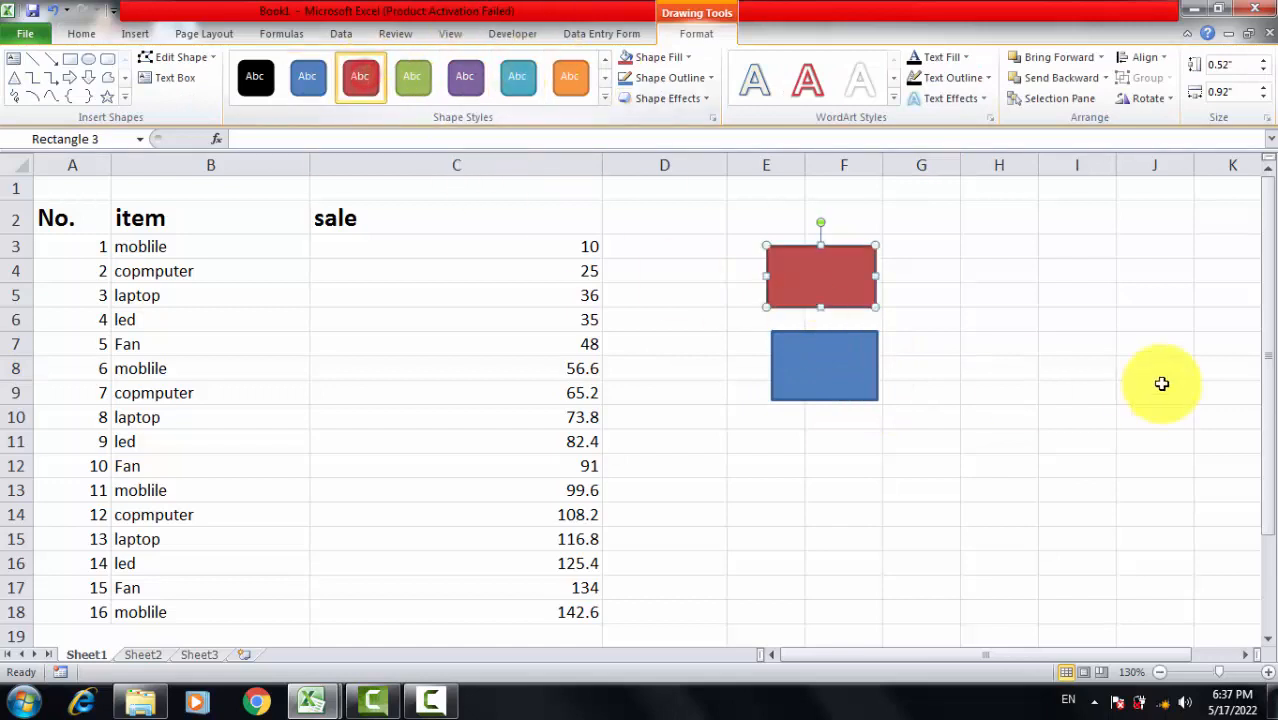
pyautogui.click(825, 358)
pyautogui.click(570, 77)
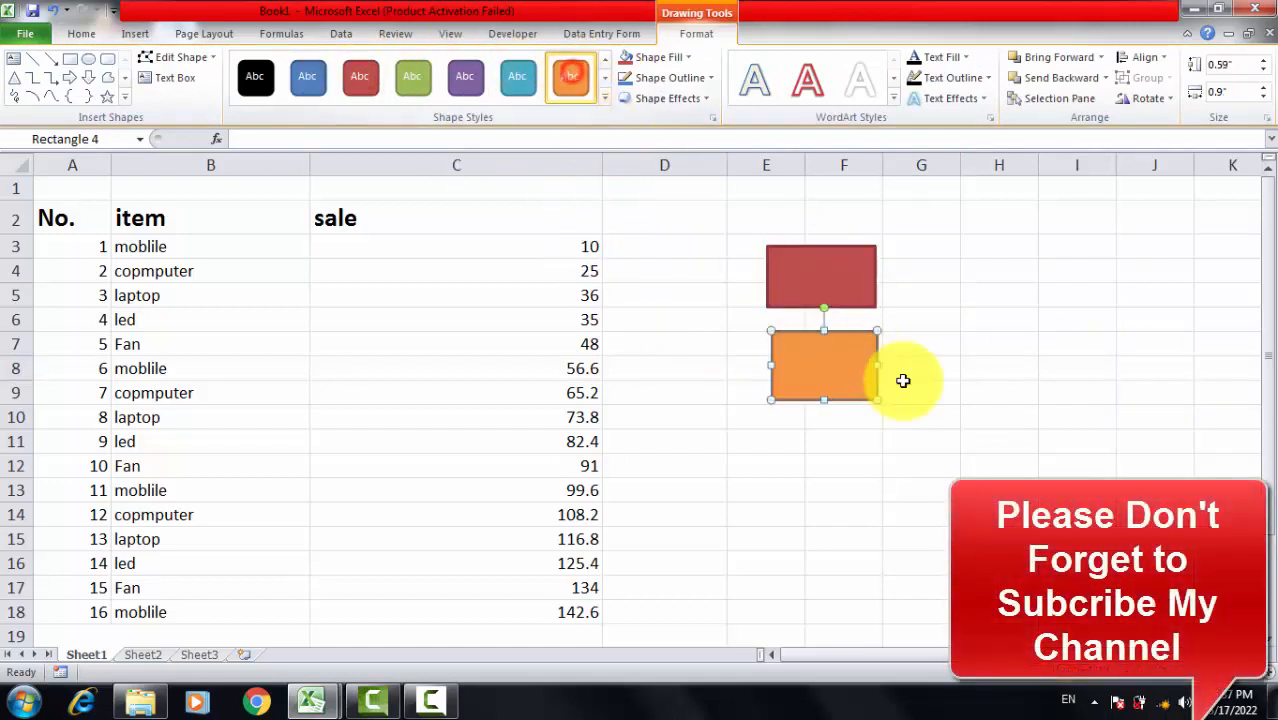
# Step: Add the bold text "Bold" to the red rectangle
pyautogui.click(822, 274)
pyautogui.rightClick(821, 274)
pyautogui.click(890, 375)
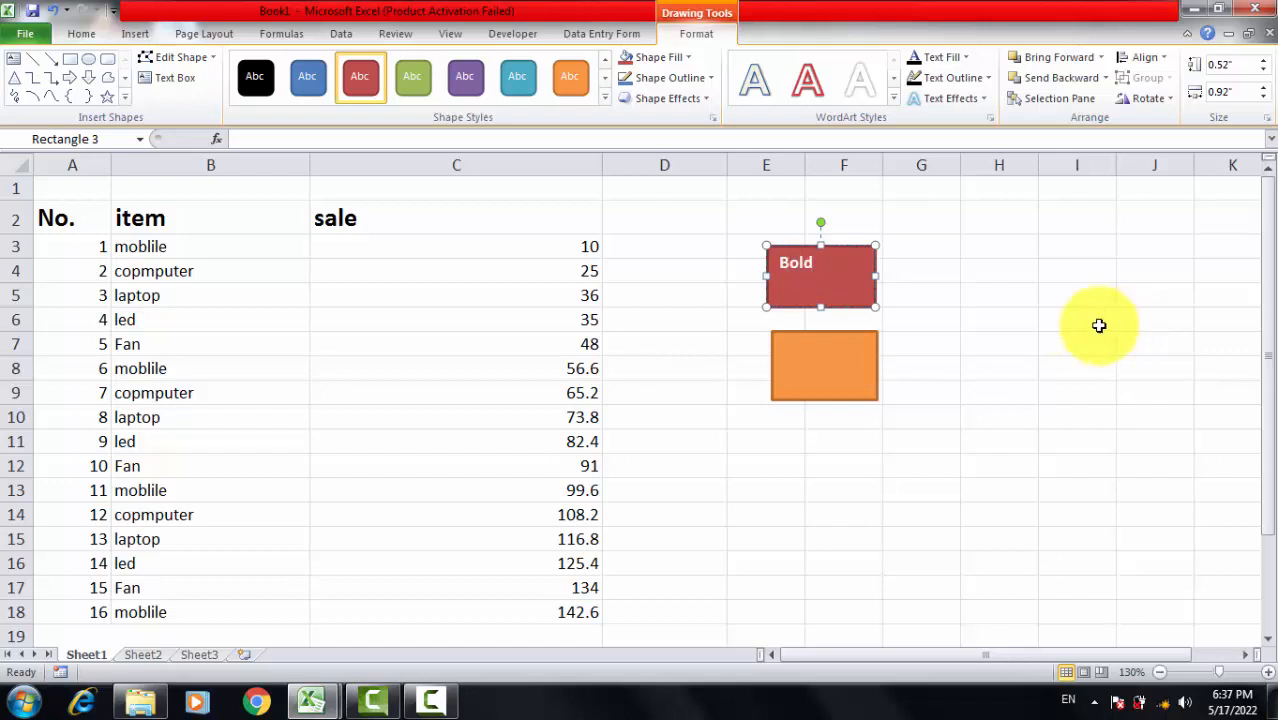
pyautogui.click(1058, 385)
# Step: Add the text "Sum" to the orange rectangle
pyautogui.click(826, 364)
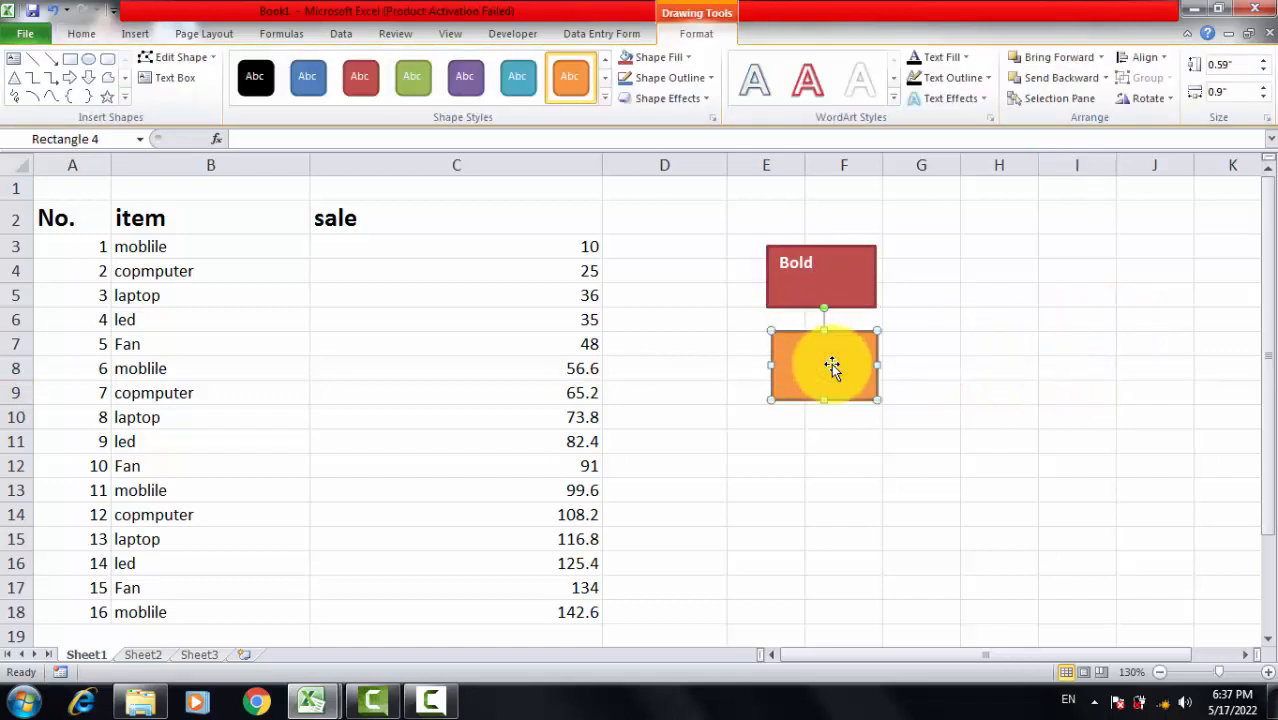
pyautogui.rightClick(833, 366)
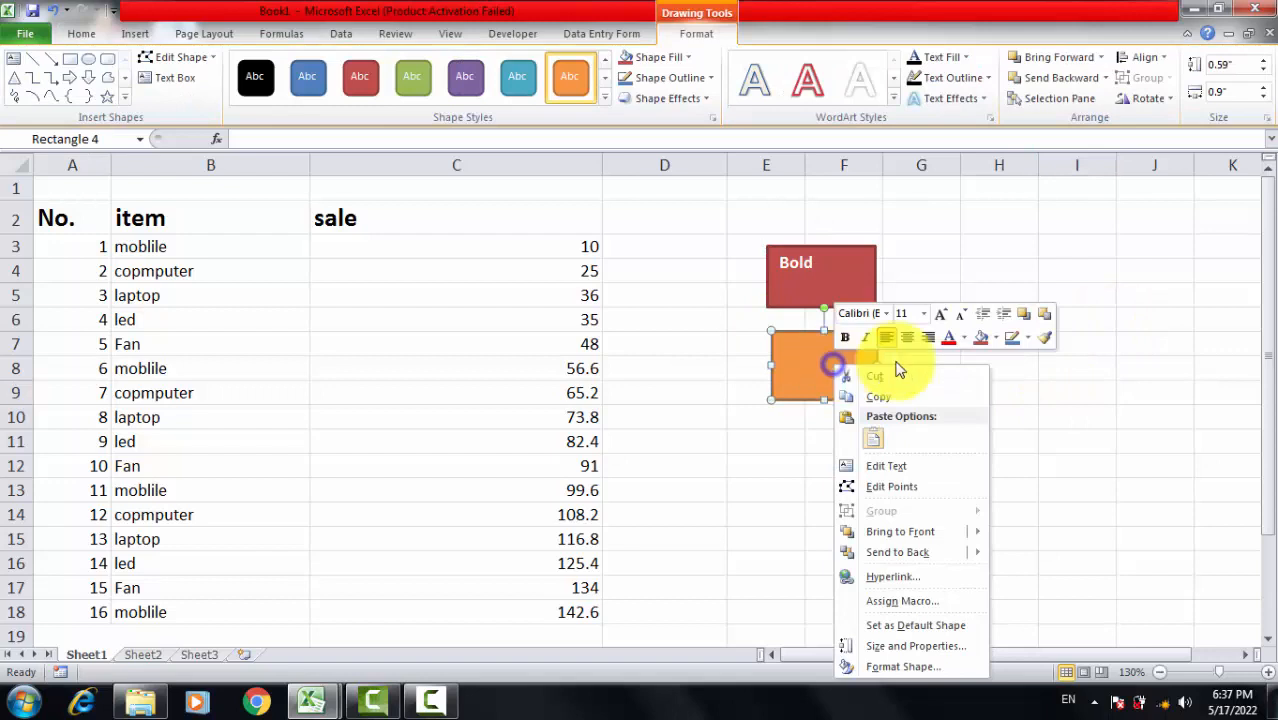
pyautogui.click(883, 465)
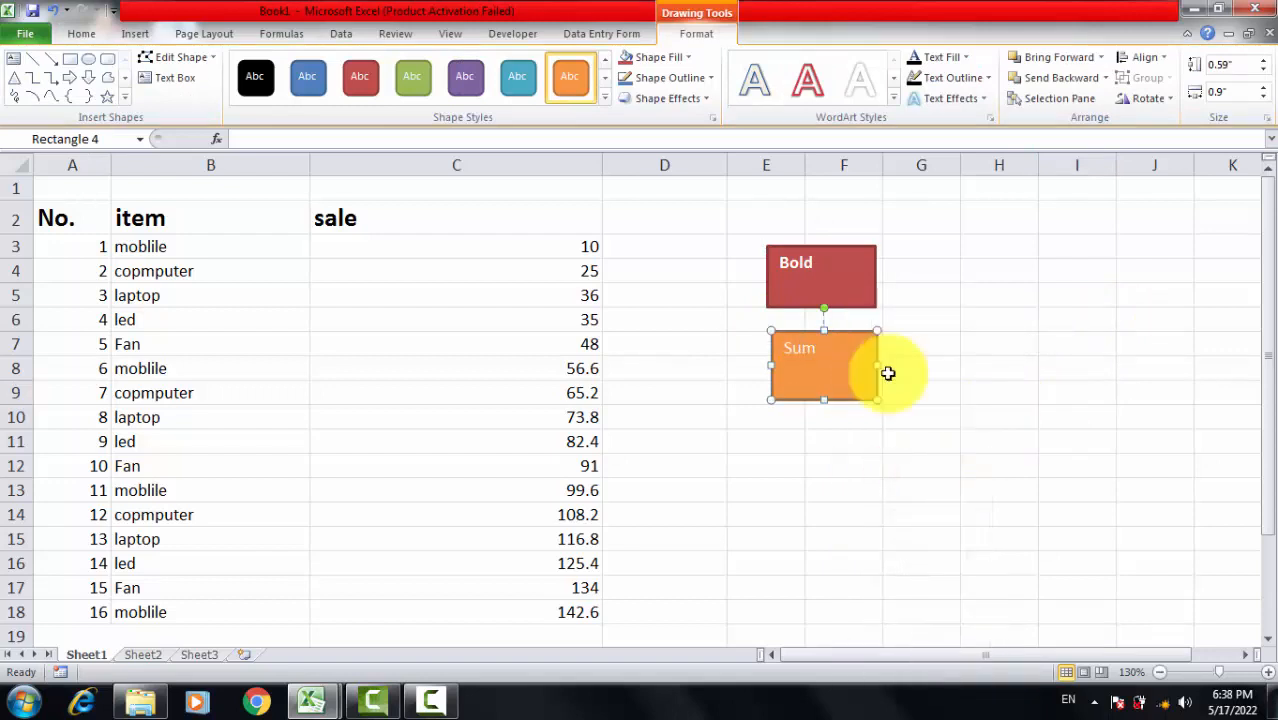
pyautogui.click(938, 366)
# Step: Center the red rectangle's "Bold" text horizontally and vertically and enlarge it to size 24
pyautogui.click(853, 270)
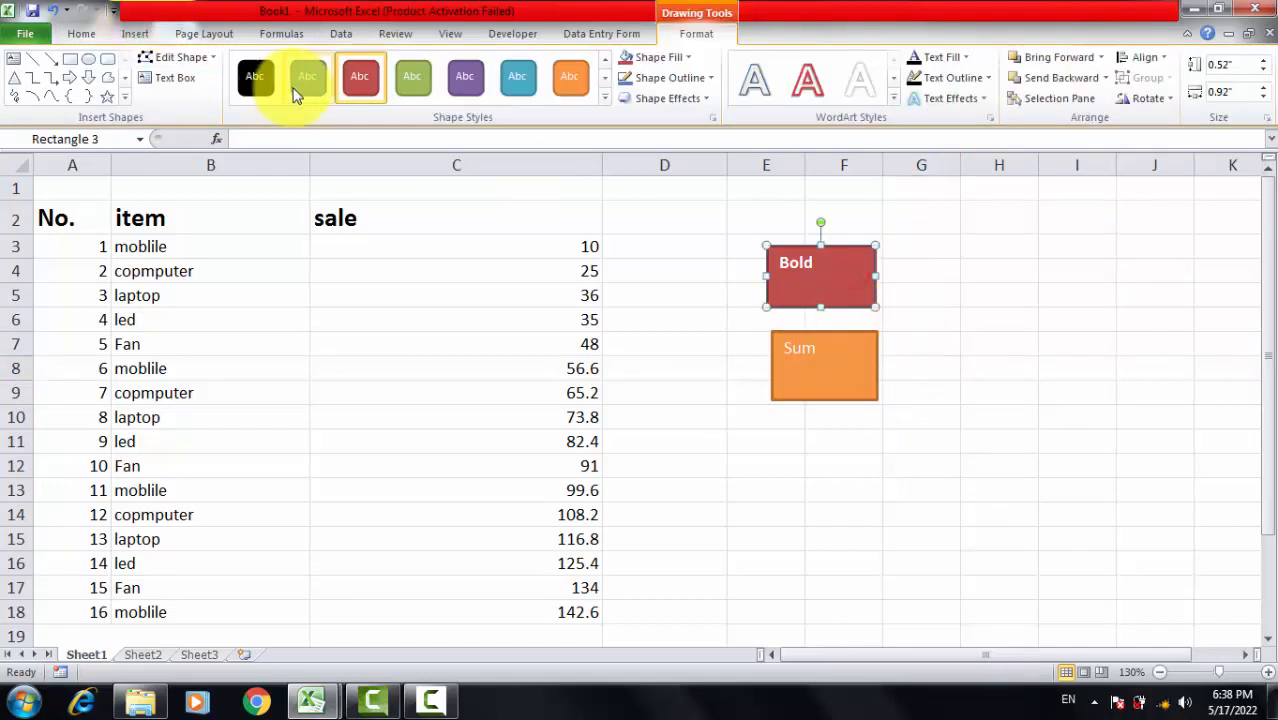
pyautogui.click(75, 36)
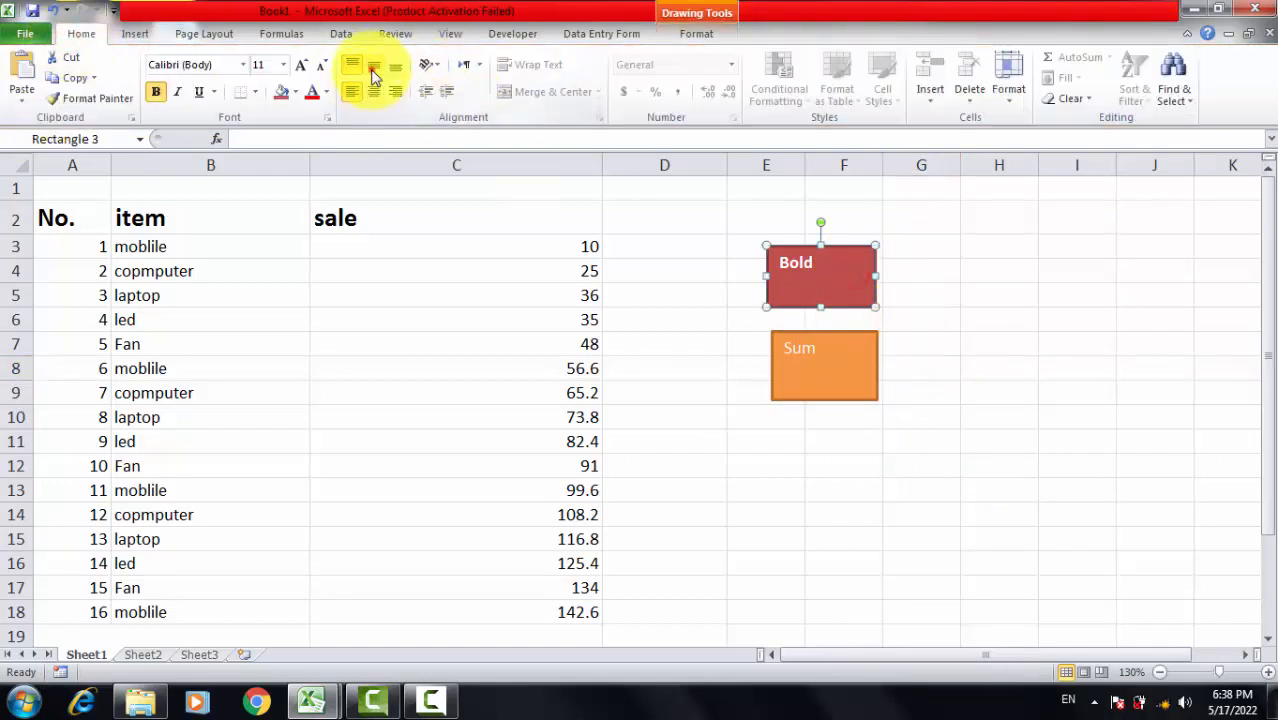
pyautogui.click(375, 93)
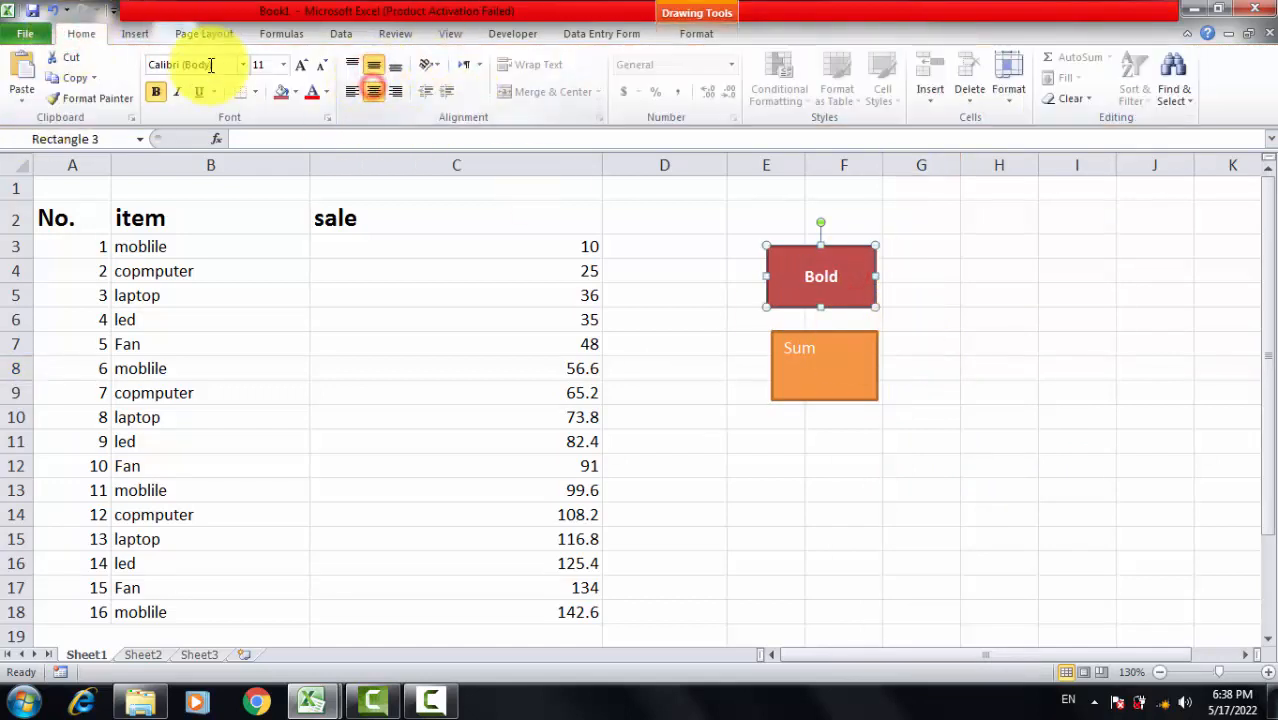
pyautogui.click(299, 75)
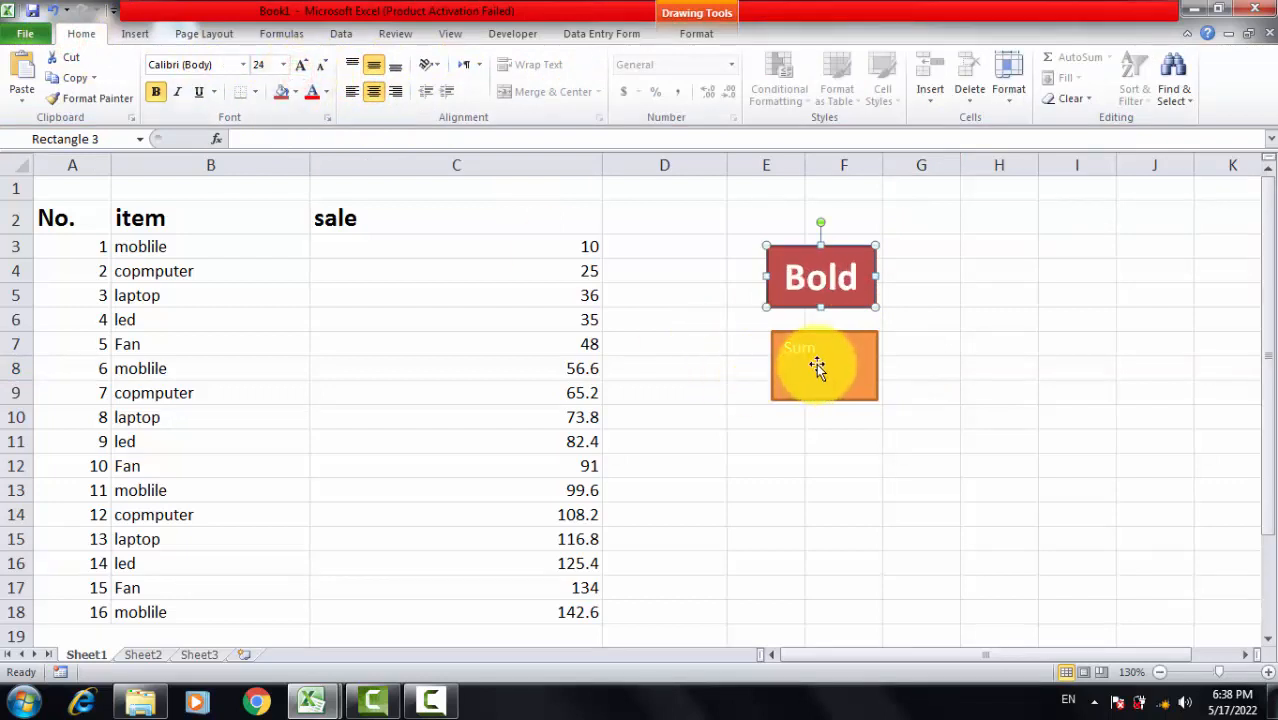
# Step: Center the orange rectangle's "Sum" text horizontally and vertically and enlarge it to size 24
pyautogui.click(816, 364)
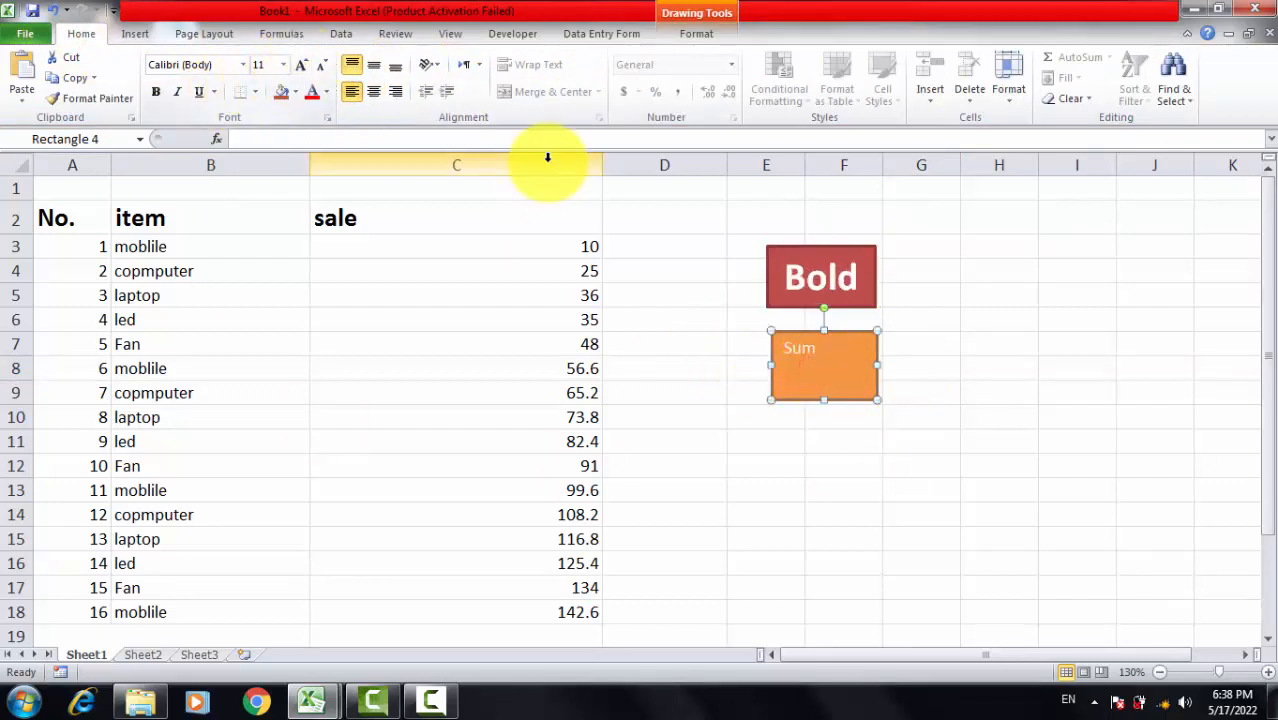
pyautogui.click(375, 93)
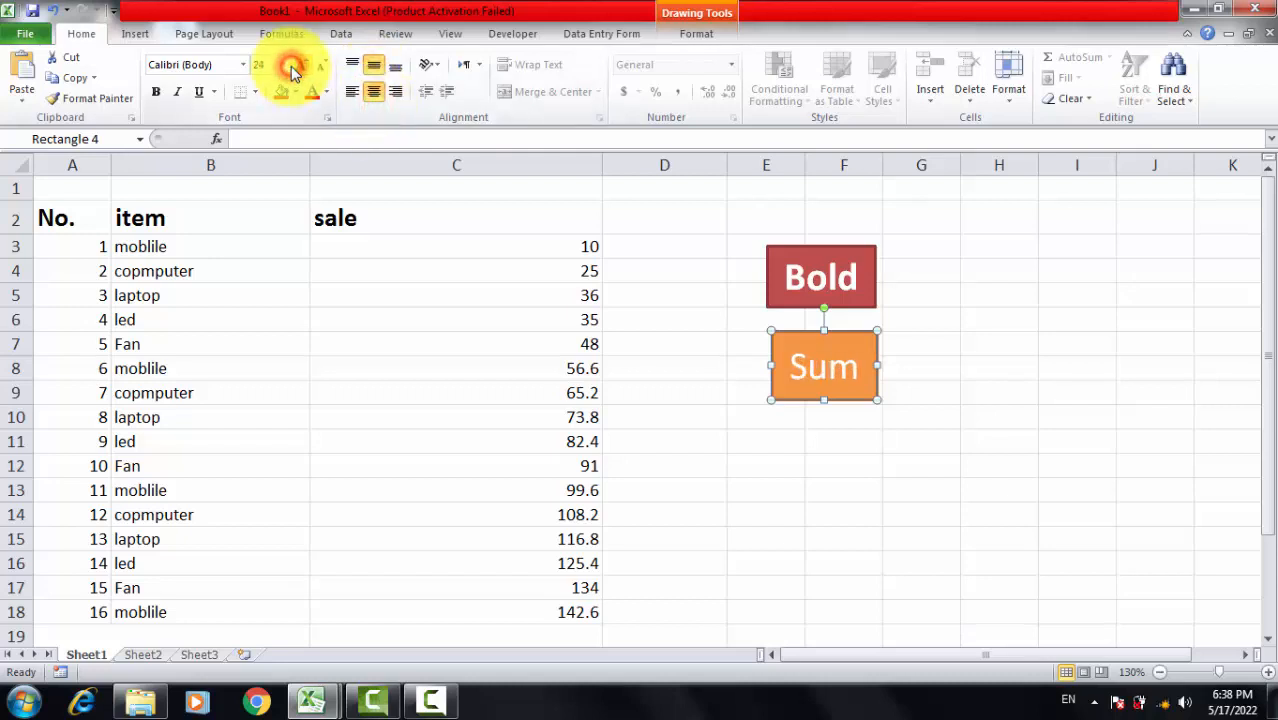
pyautogui.click(293, 72)
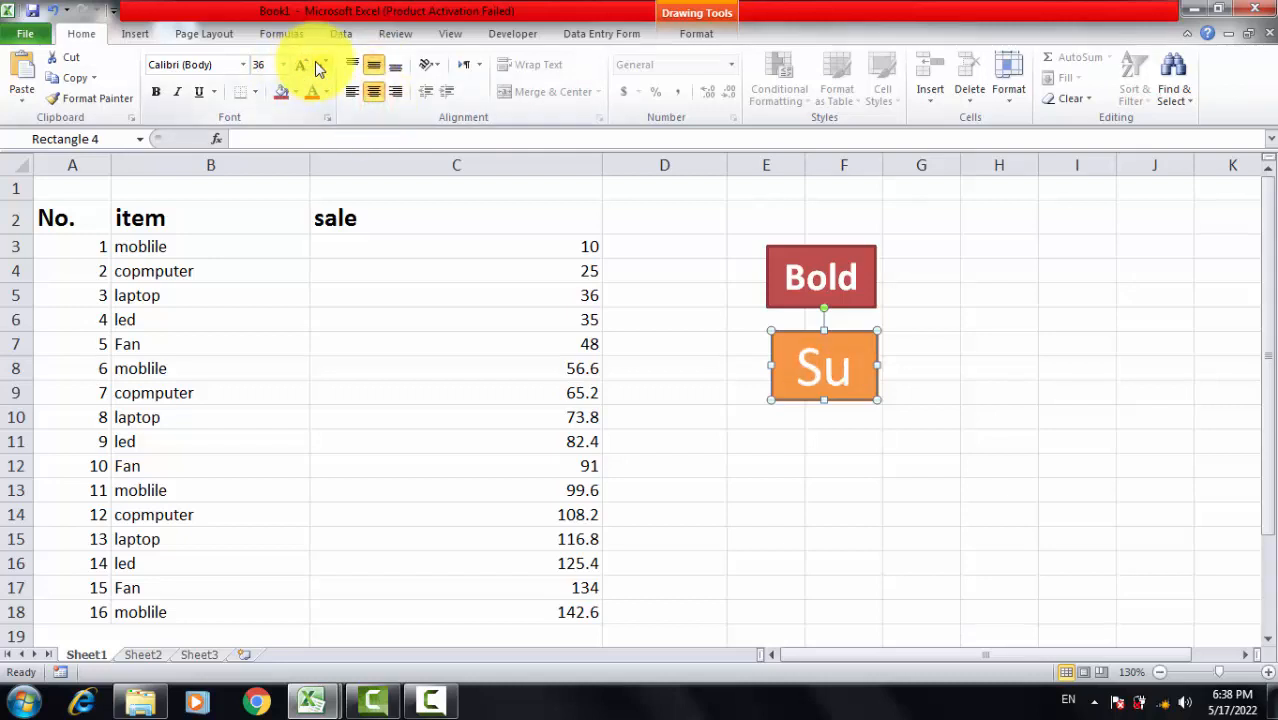
pyautogui.click(322, 68)
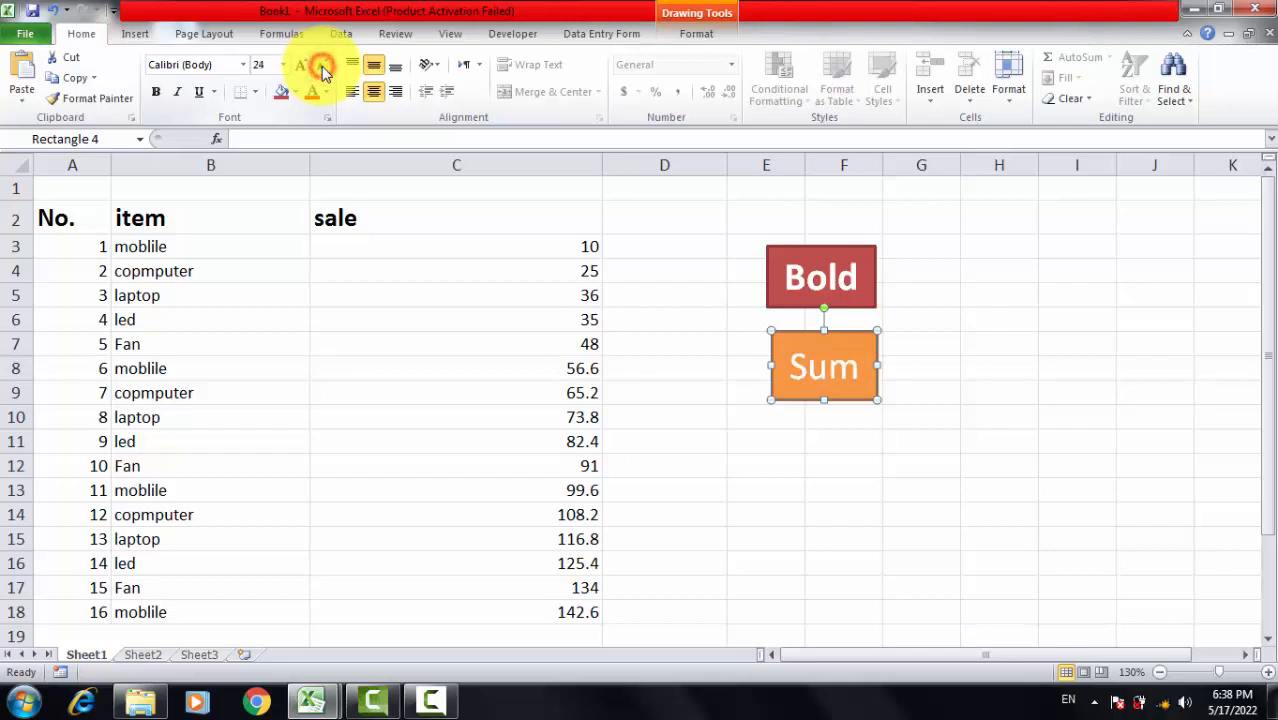
# Step: Assign Macro4 to the red "Bold" rectangle
pyautogui.click(1062, 357)
pyautogui.click(850, 277)
pyautogui.click(920, 316)
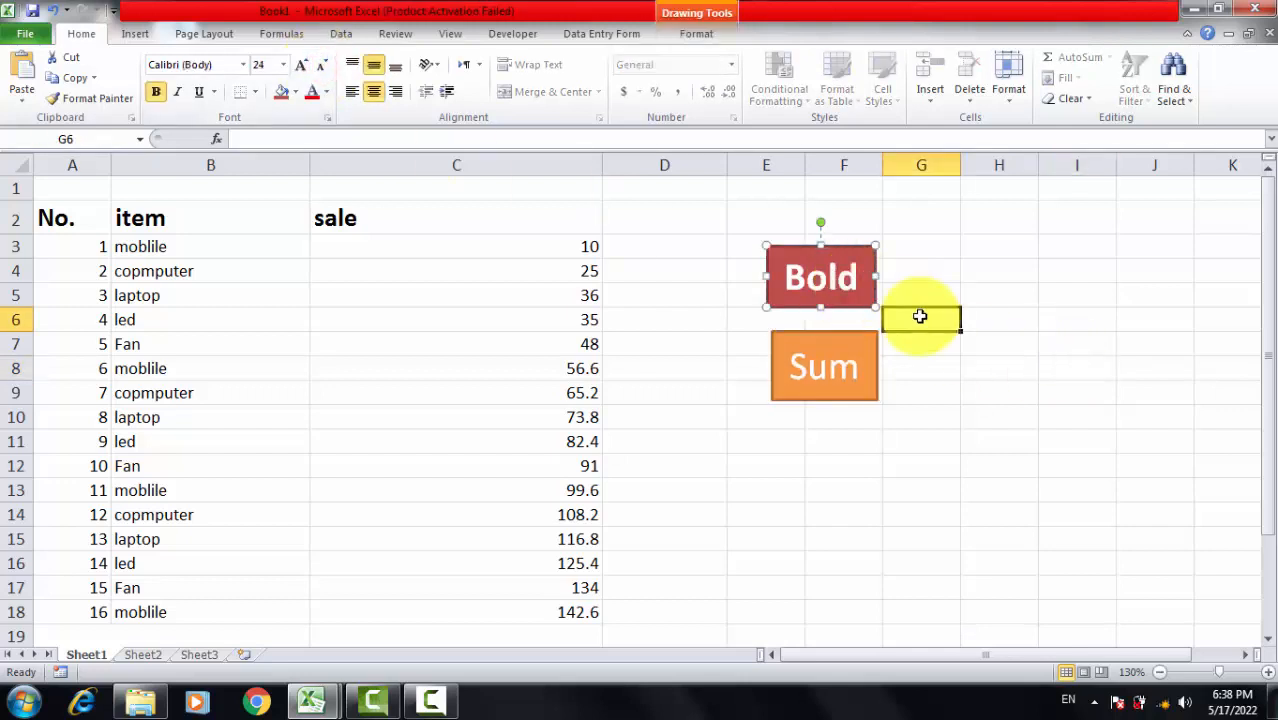
pyautogui.rightClick(820, 275)
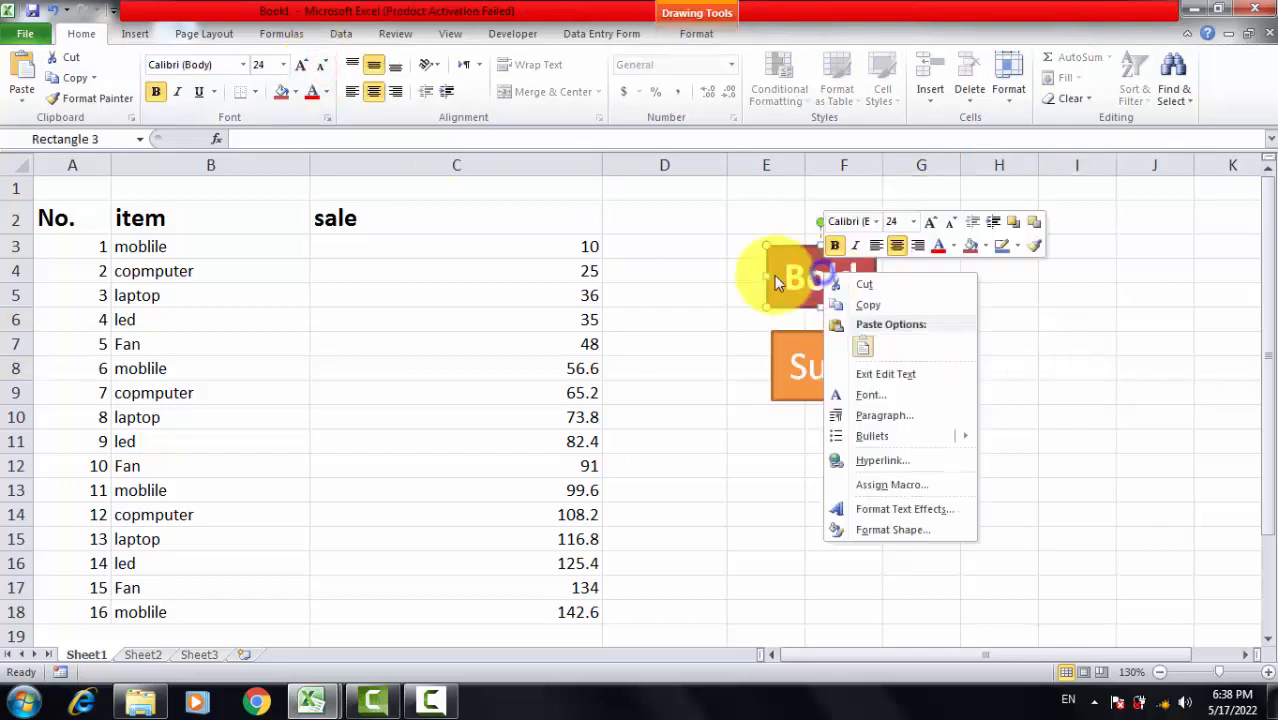
pyautogui.click(884, 484)
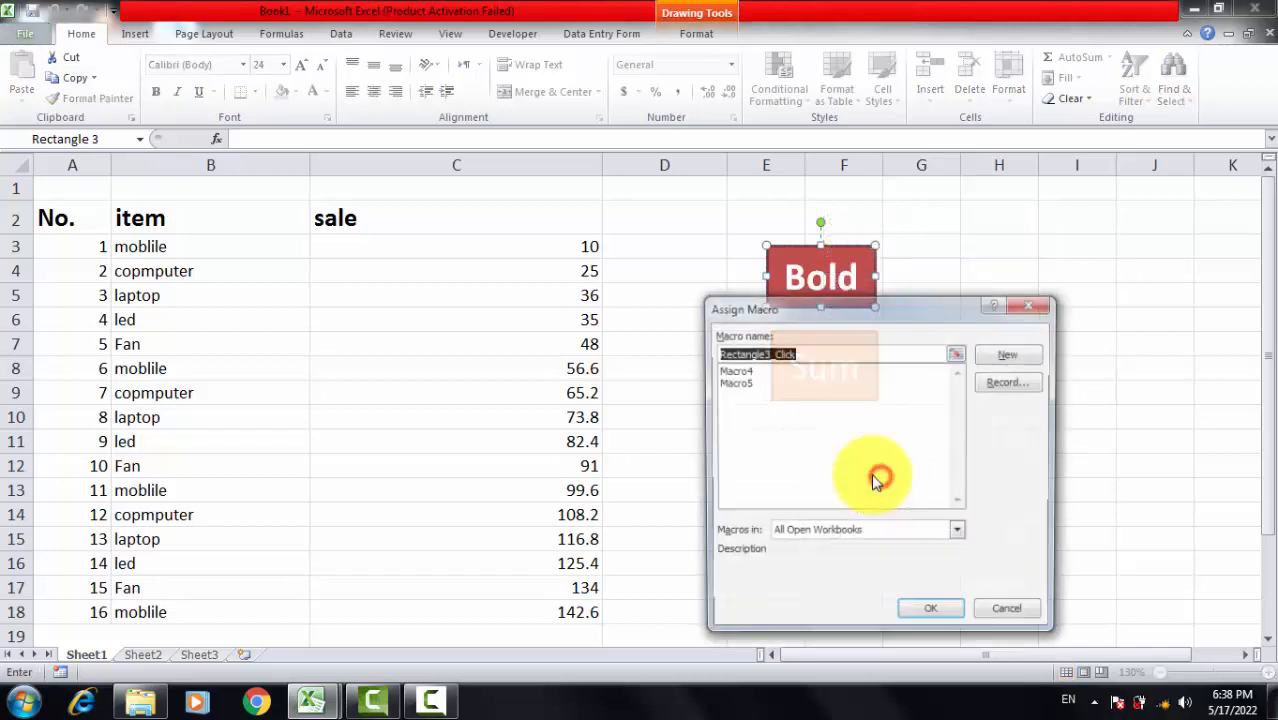
pyautogui.click(738, 370)
pyautogui.click(922, 612)
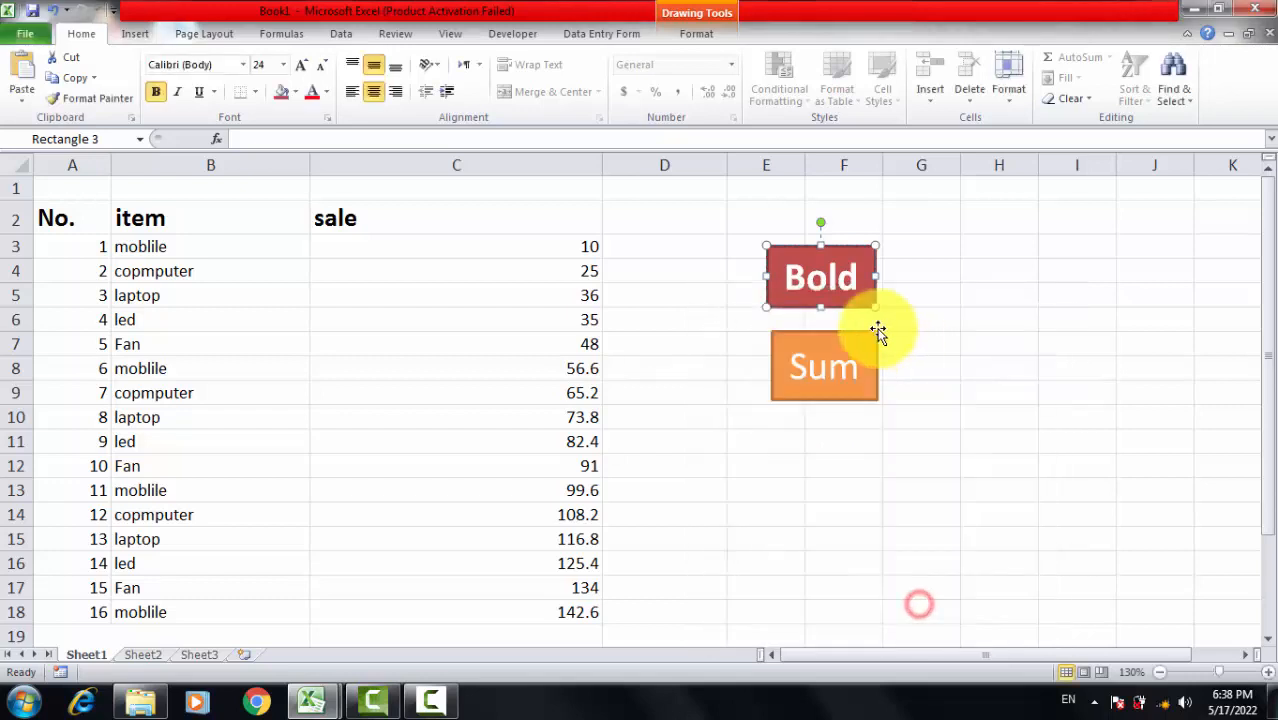
# Step: Assign Macro5 to the orange "Sum" rectangle and deselect the shape
pyautogui.rightClick(849, 365)
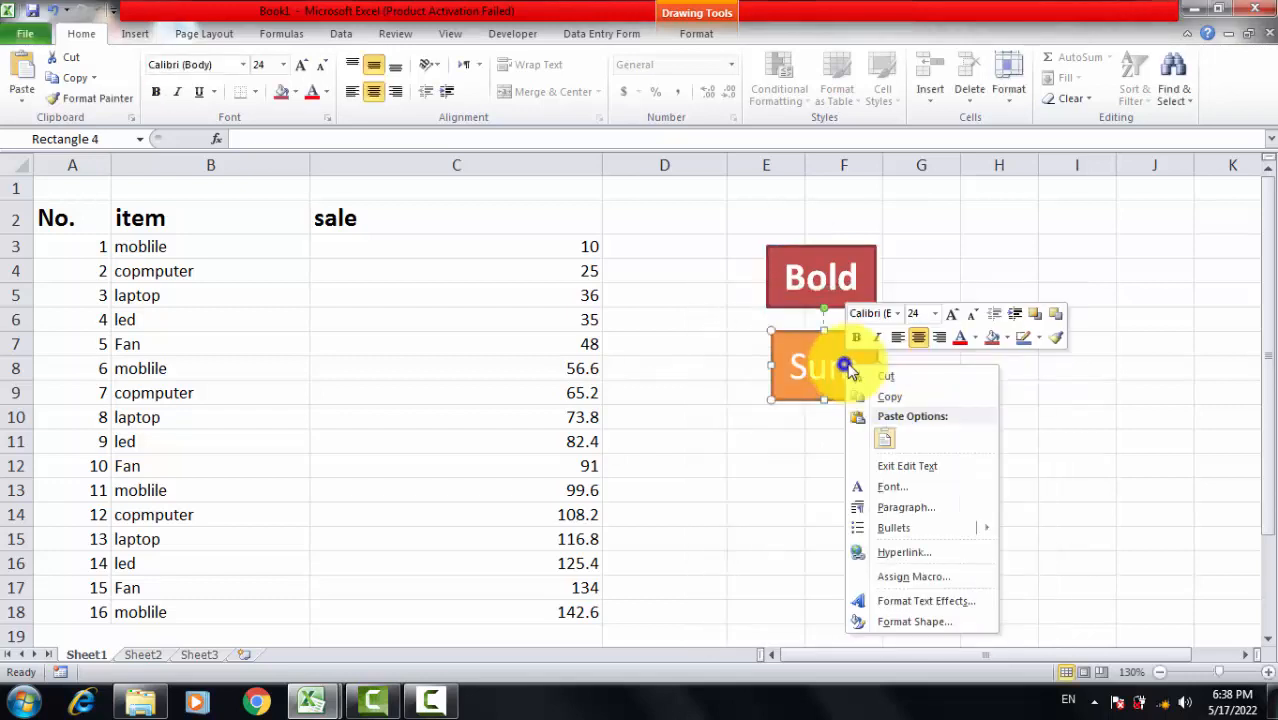
pyautogui.click(919, 574)
pyautogui.click(791, 431)
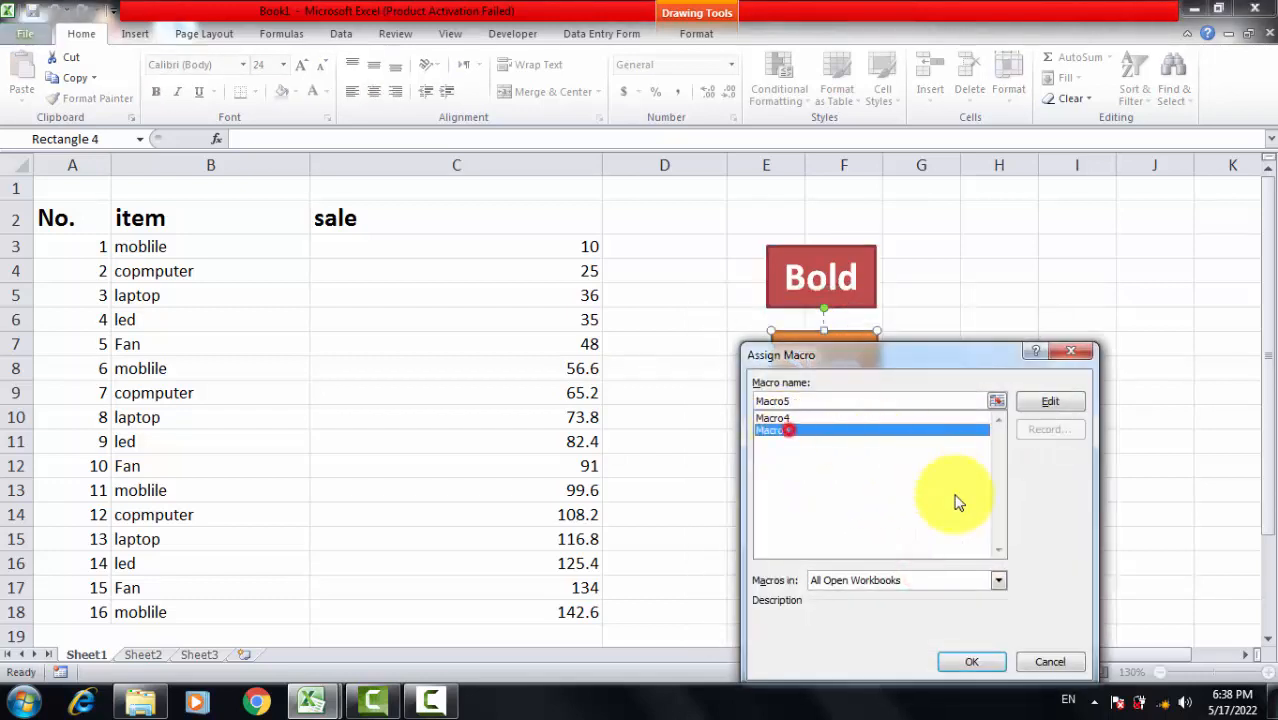
pyautogui.click(949, 661)
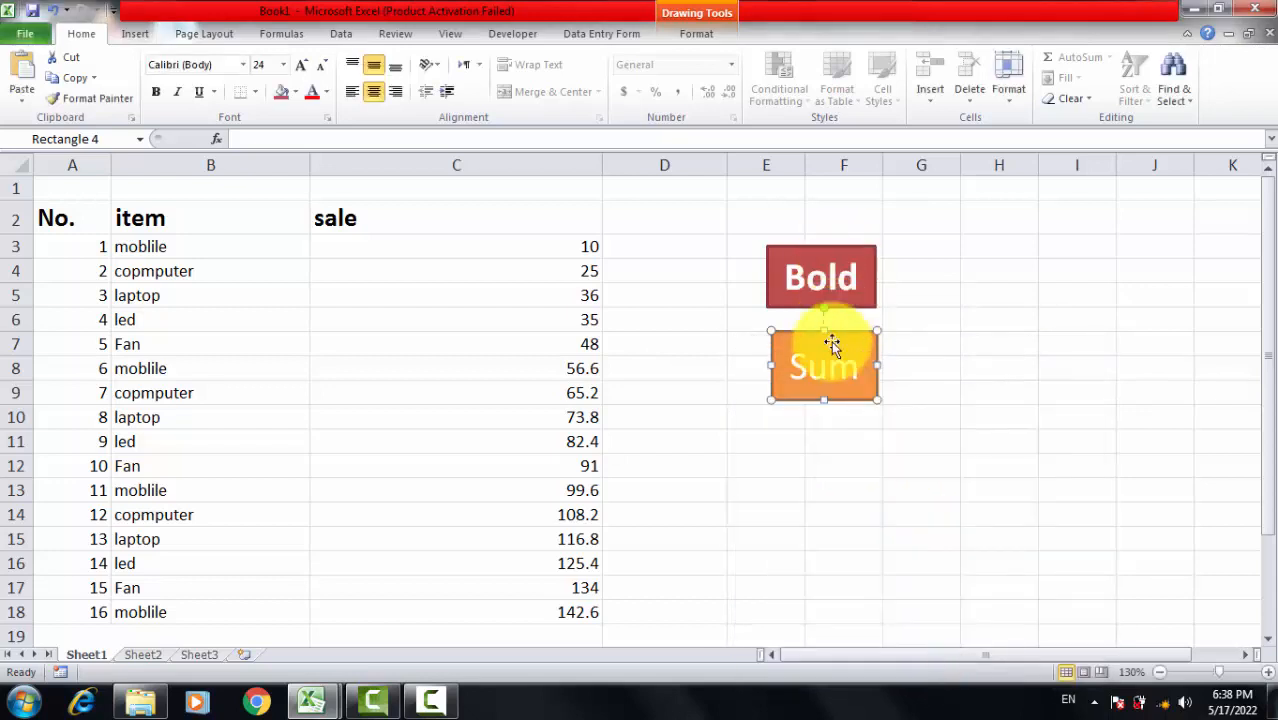
pyautogui.click(921, 414)
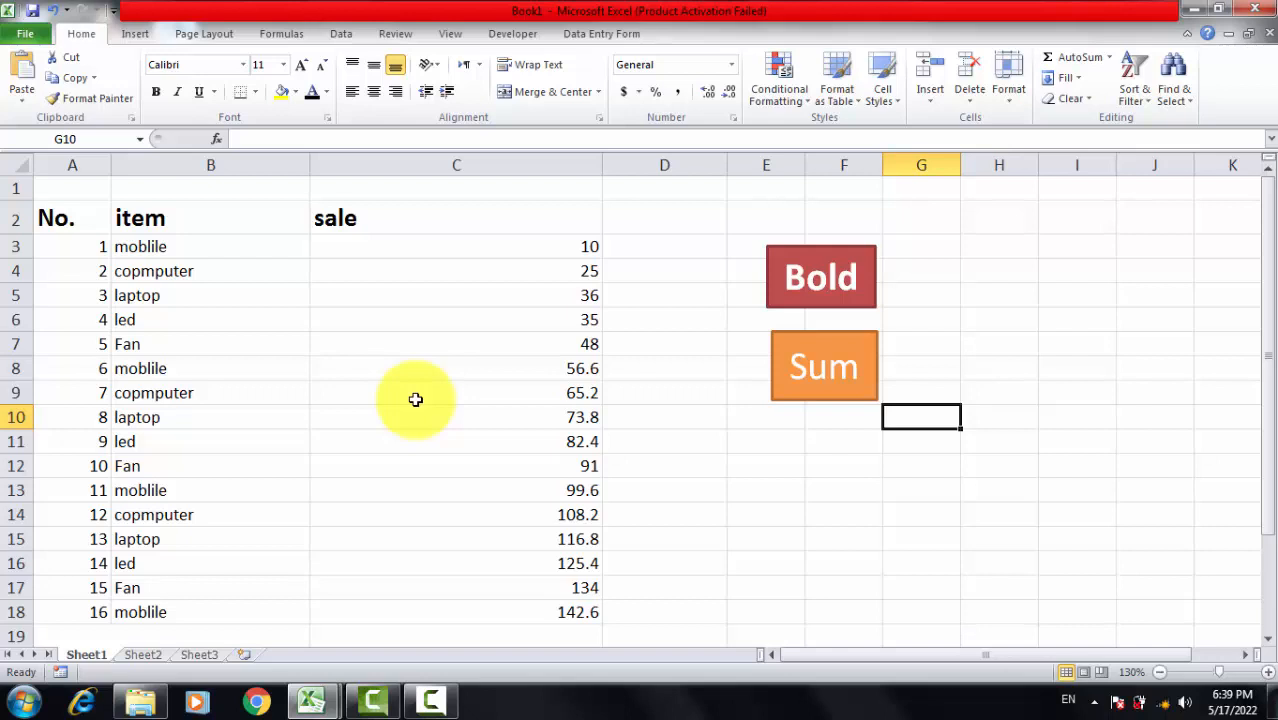
# Step: Remove the bold formatting from the header cells A2:C2
pyautogui.scroll(-5, 622, 377)
pyautogui.scroll(5, 628, 380)
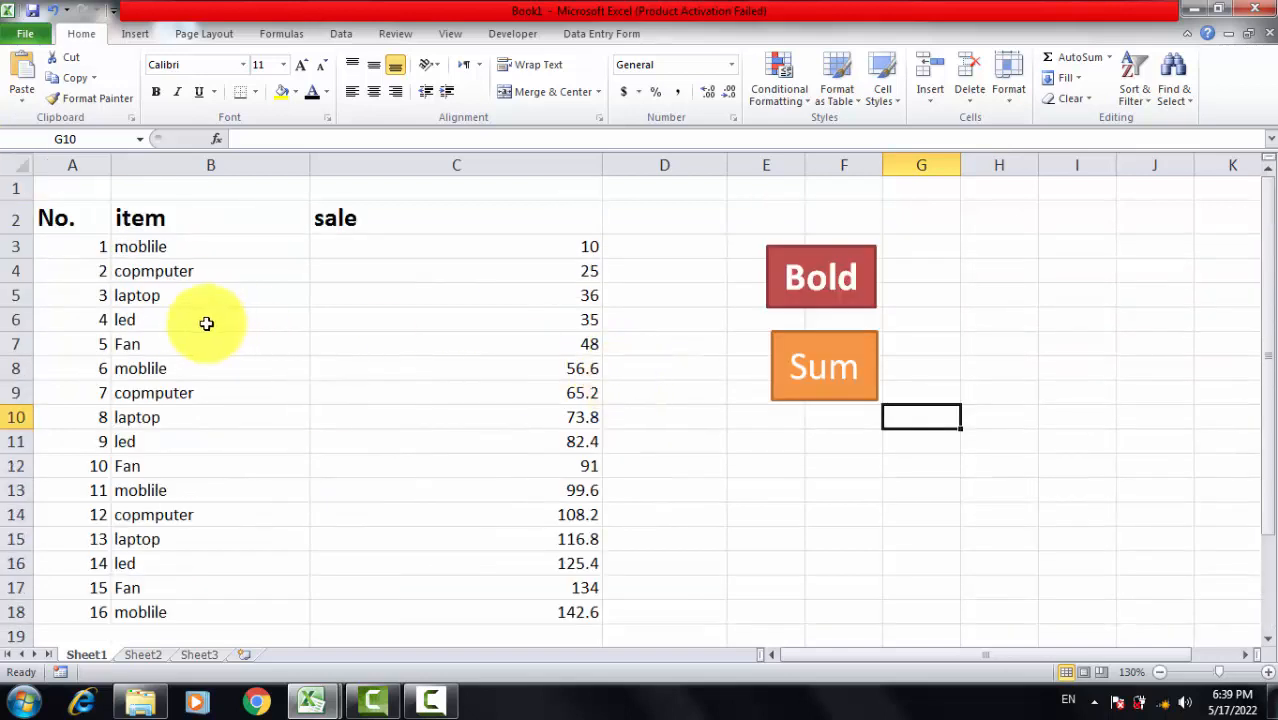
pyautogui.moveTo(57, 222); pyautogui.dragTo(568, 214)
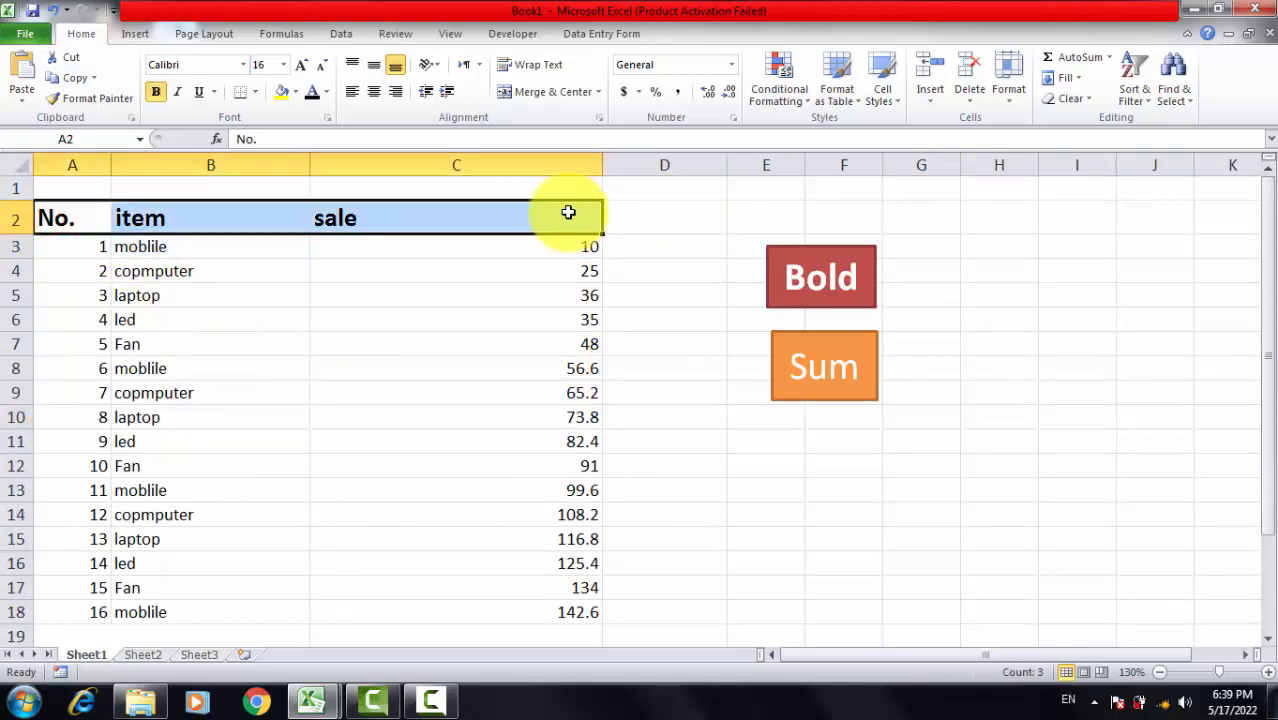
pyautogui.hotkey('ctrl', 'b')
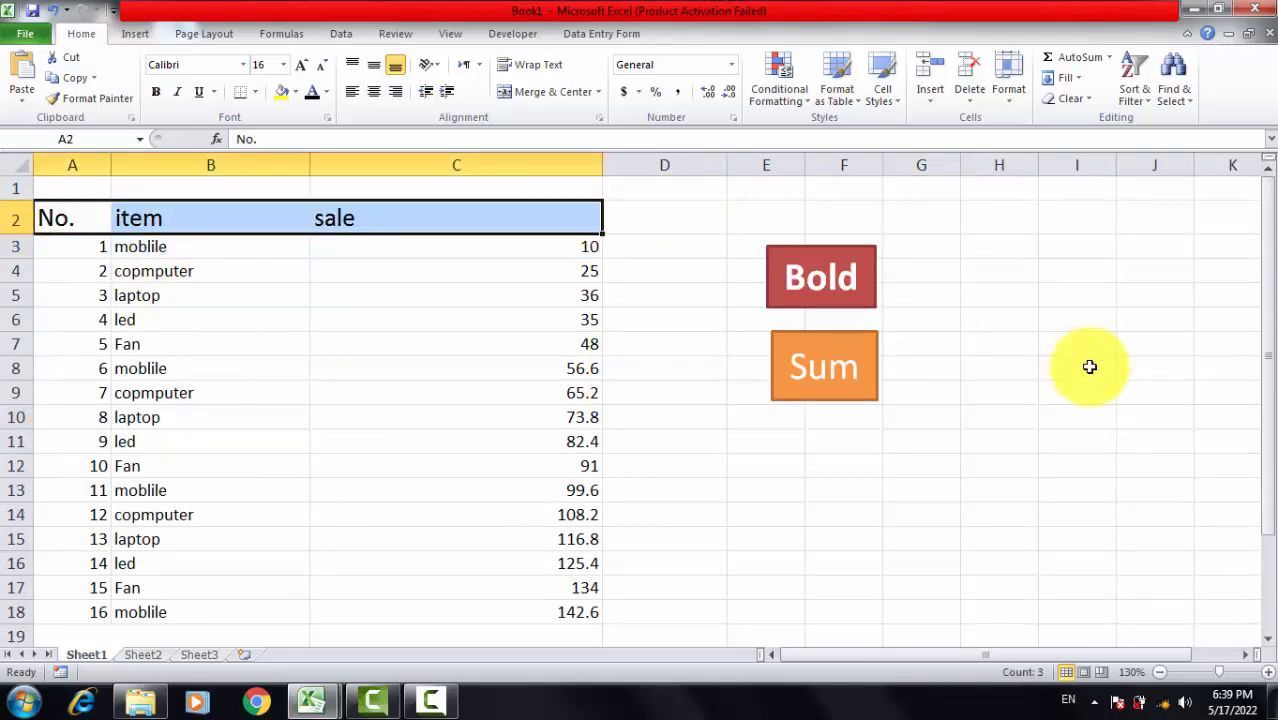
# Step: Delete the SUM formula from the merged total cell C19 beside "Total"
pyautogui.scroll(-6, 833, 422)
pyautogui.scroll(4, 607, 386)
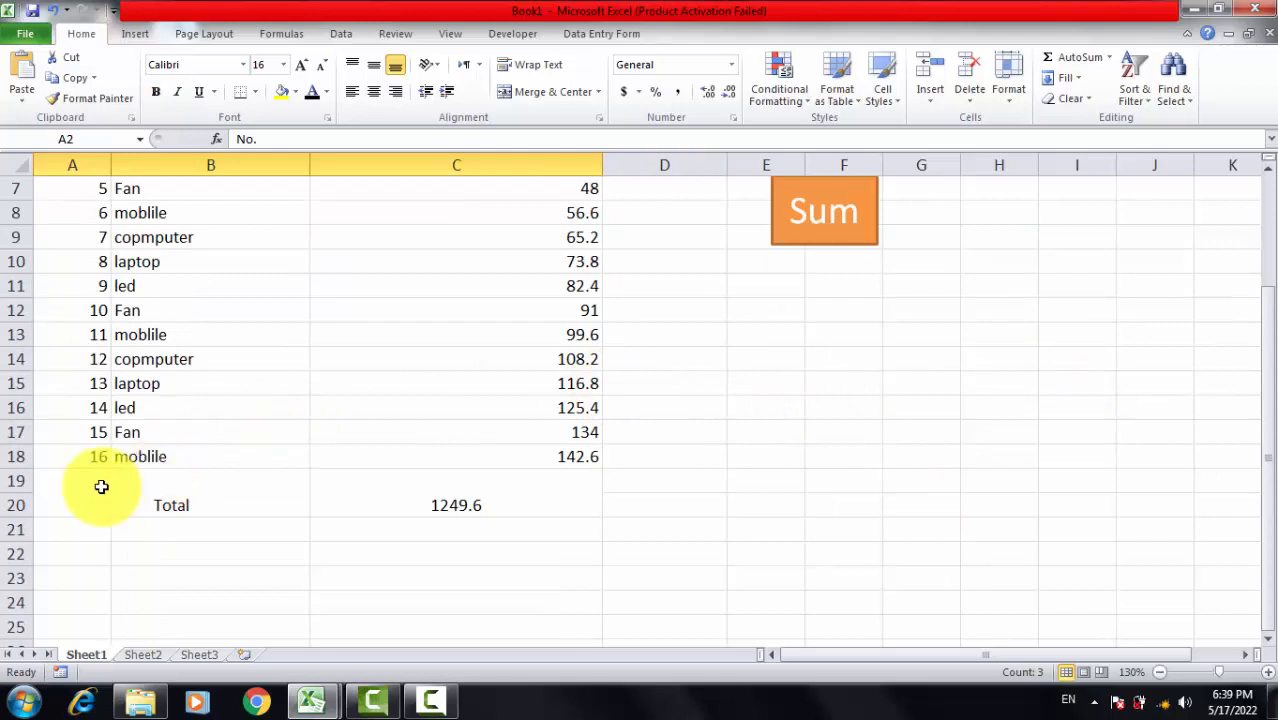
pyautogui.moveTo(100, 485); pyautogui.dragTo(505, 510)
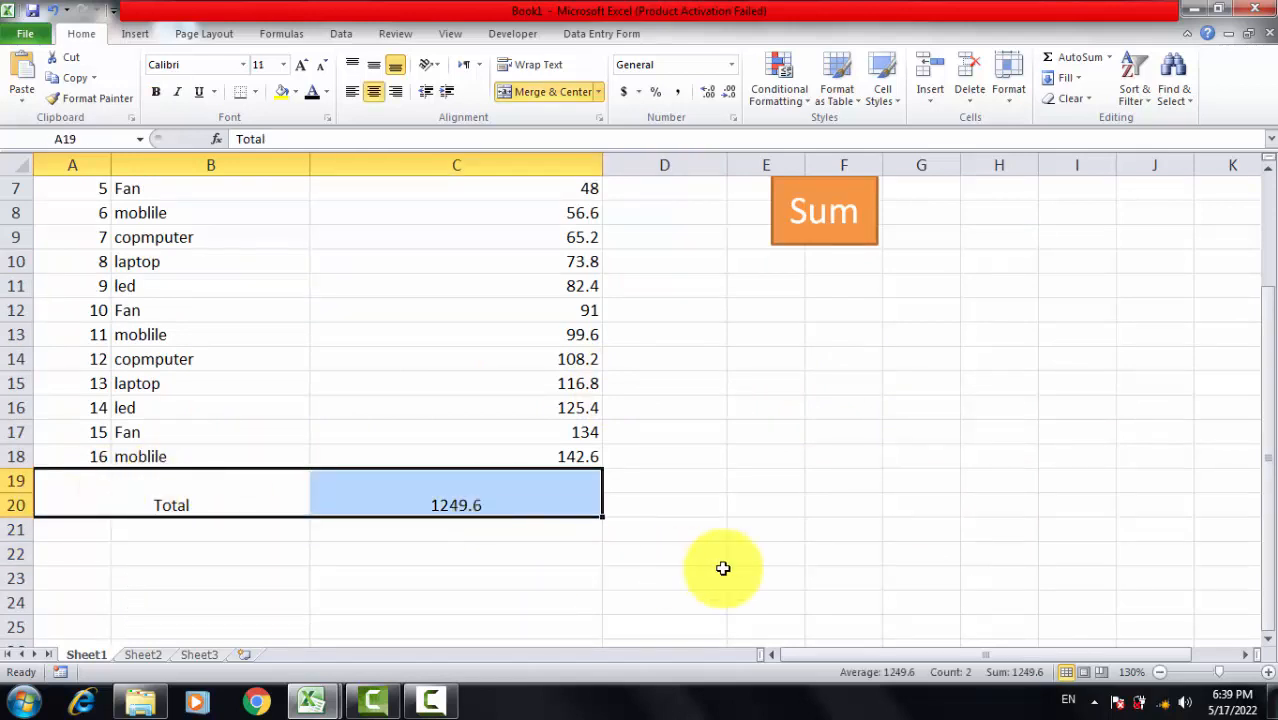
pyautogui.click(723, 568)
pyautogui.click(563, 492)
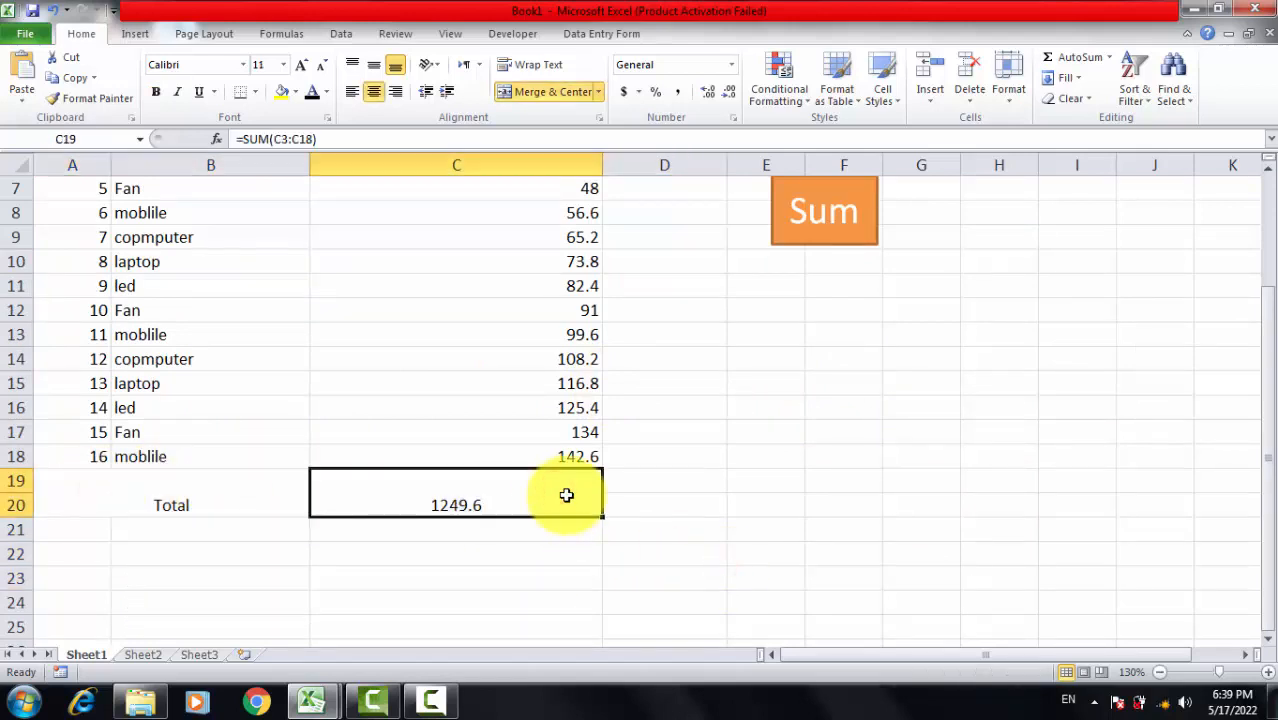
pyautogui.press('Delete')
pyautogui.rightClick(566, 495)
pyautogui.scroll(2, 978, 471)
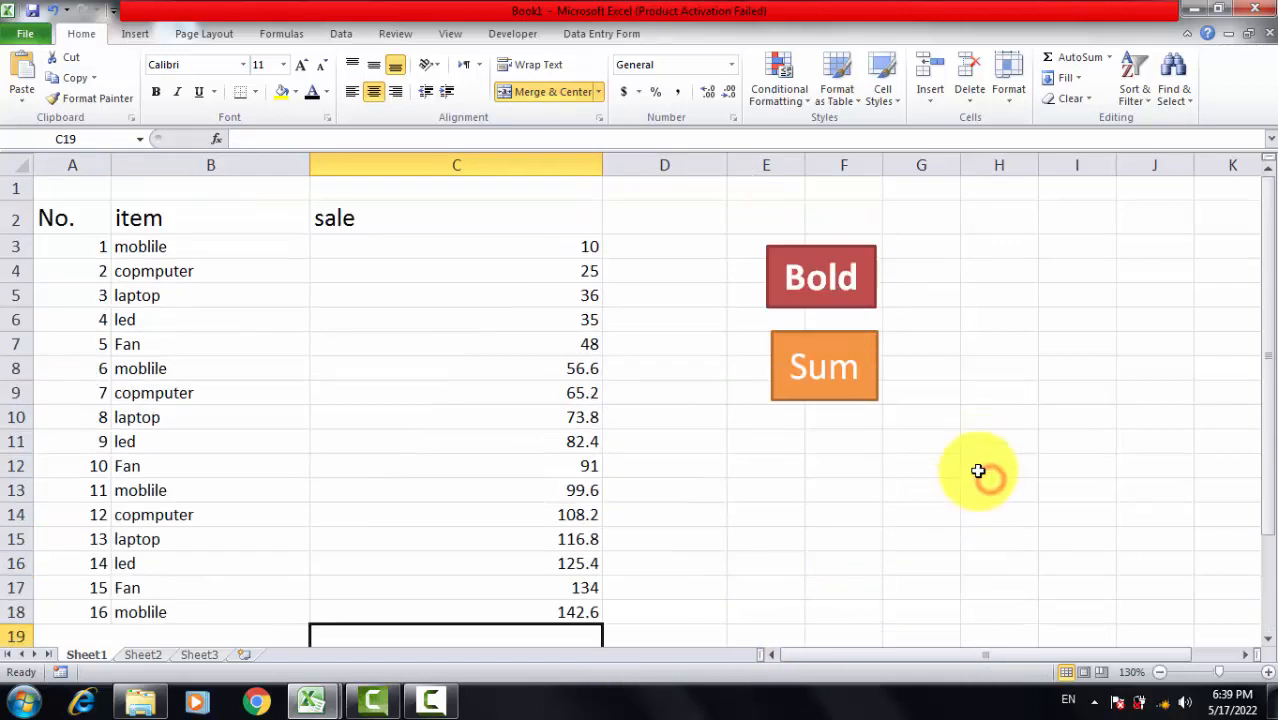
pyautogui.click(927, 487)
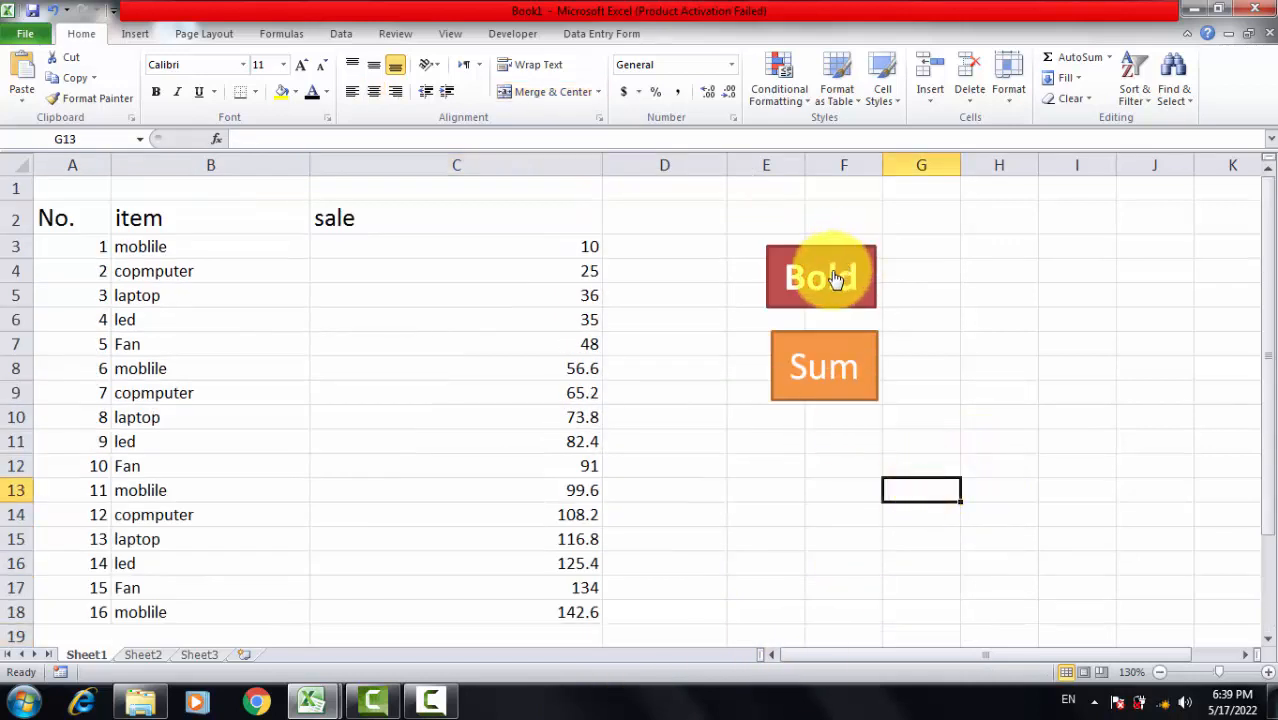
# Step: Run the macro on the "Bold" shape and check the header row and the empty total cell
pyautogui.click(836, 279)
pyautogui.scroll(-4, 519, 281)
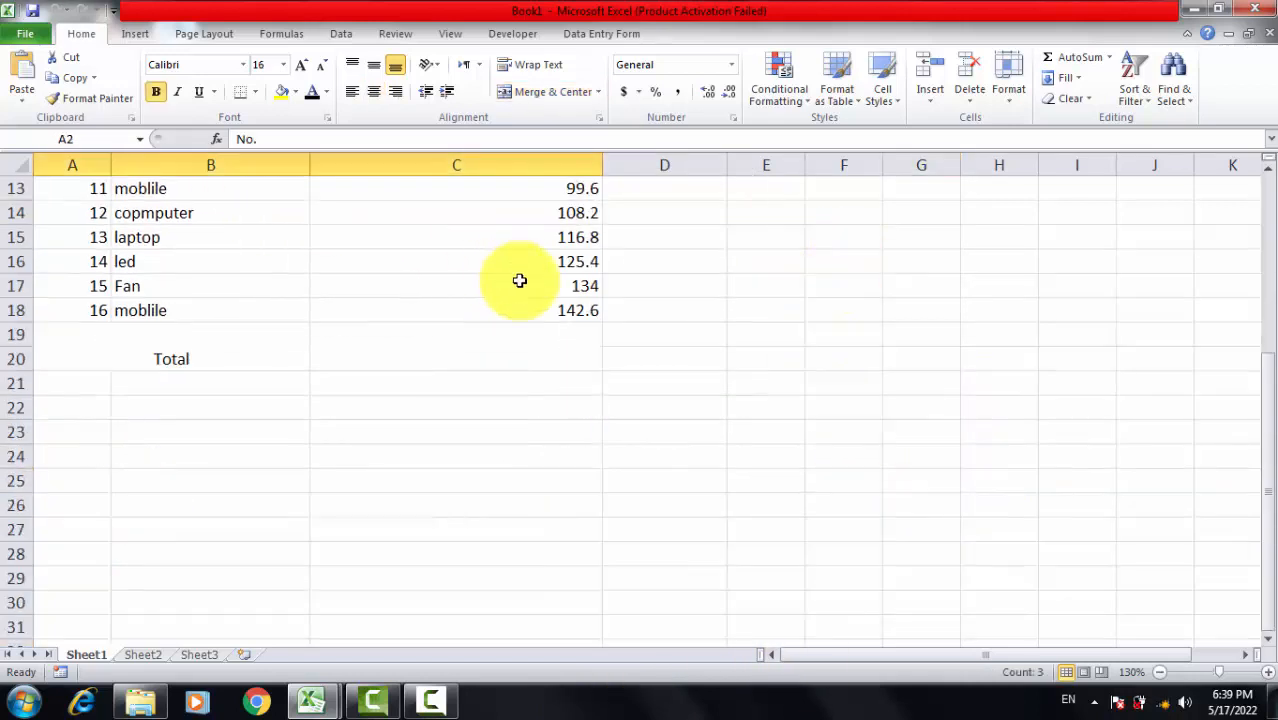
pyautogui.scroll(4, 519, 281)
pyautogui.scroll(-2, 693, 361)
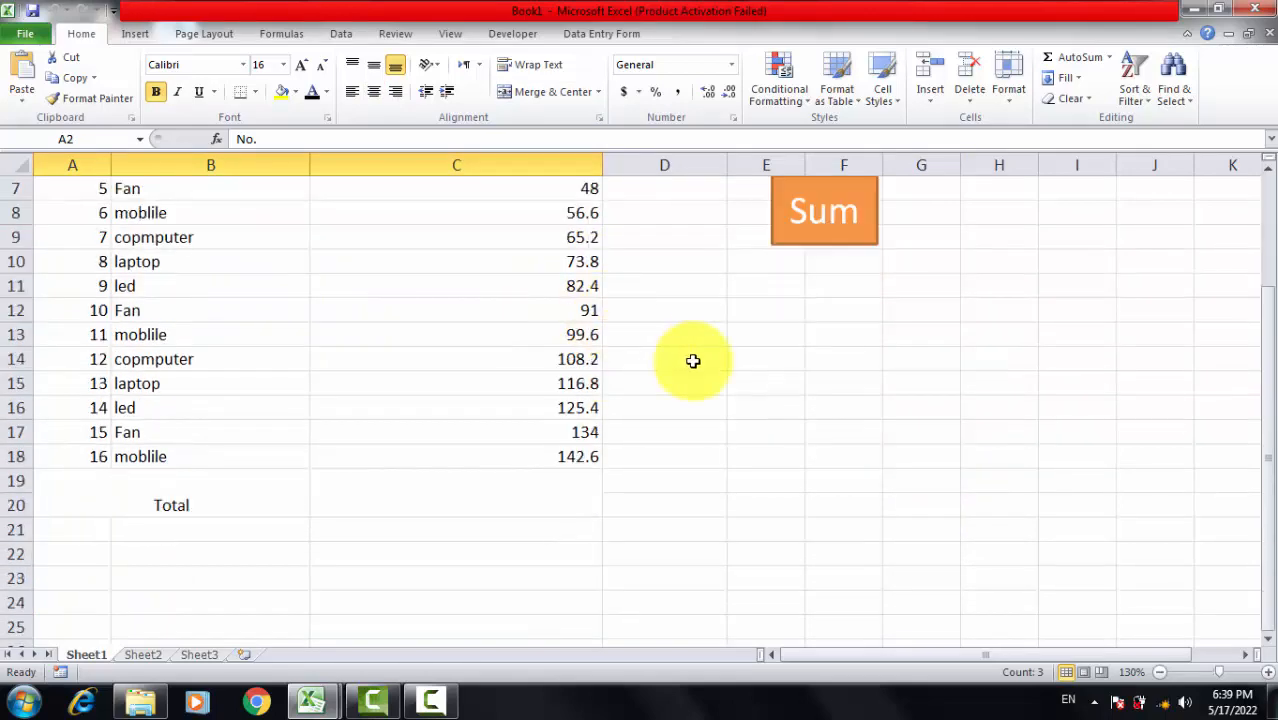
pyautogui.click(813, 430)
pyautogui.scroll(2, 852, 408)
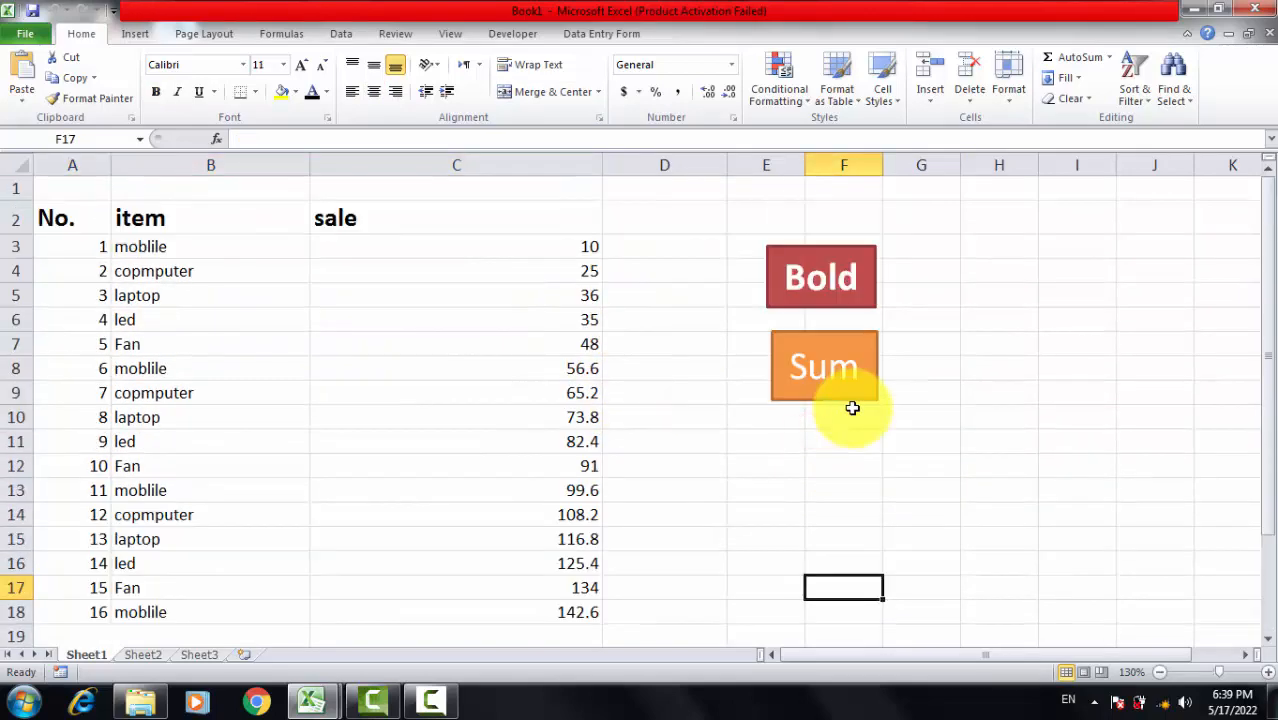
pyautogui.click(790, 511)
# Step: Reset the headers in A2:C2 to non-bold text and deselect them
pyautogui.moveTo(55, 218); pyautogui.dragTo(486, 218)
pyautogui.hotkey('ctrl', 'b')
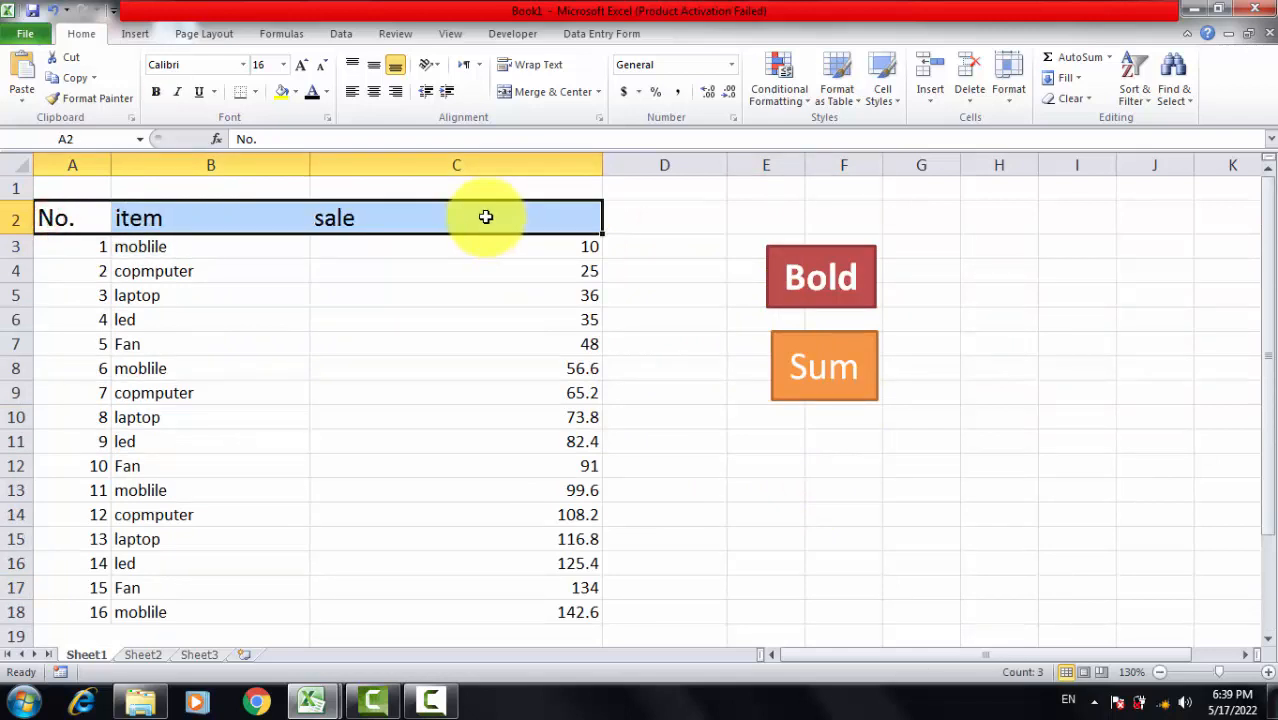
pyautogui.moveTo(1008, 486); pyautogui.dragTo(1003, 463)
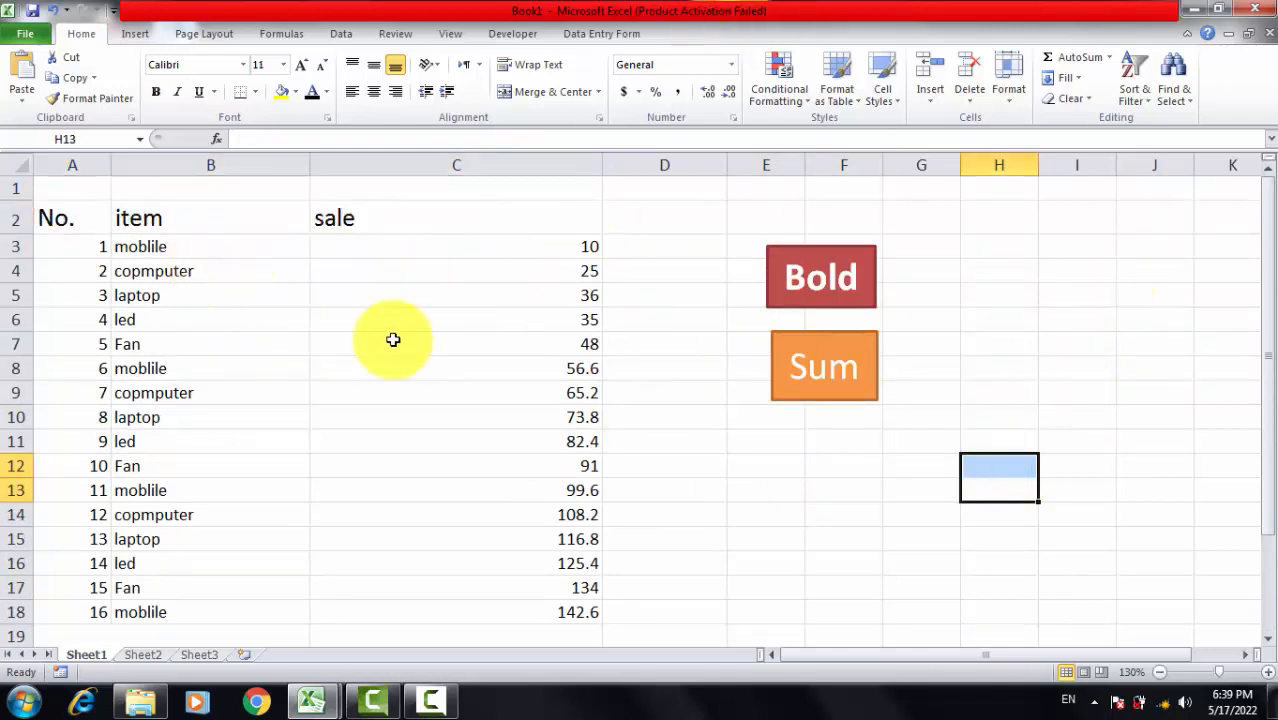
# Step: Make the header row bold by running the macro assigned to the "Bold" shape
pyautogui.click(843, 299)
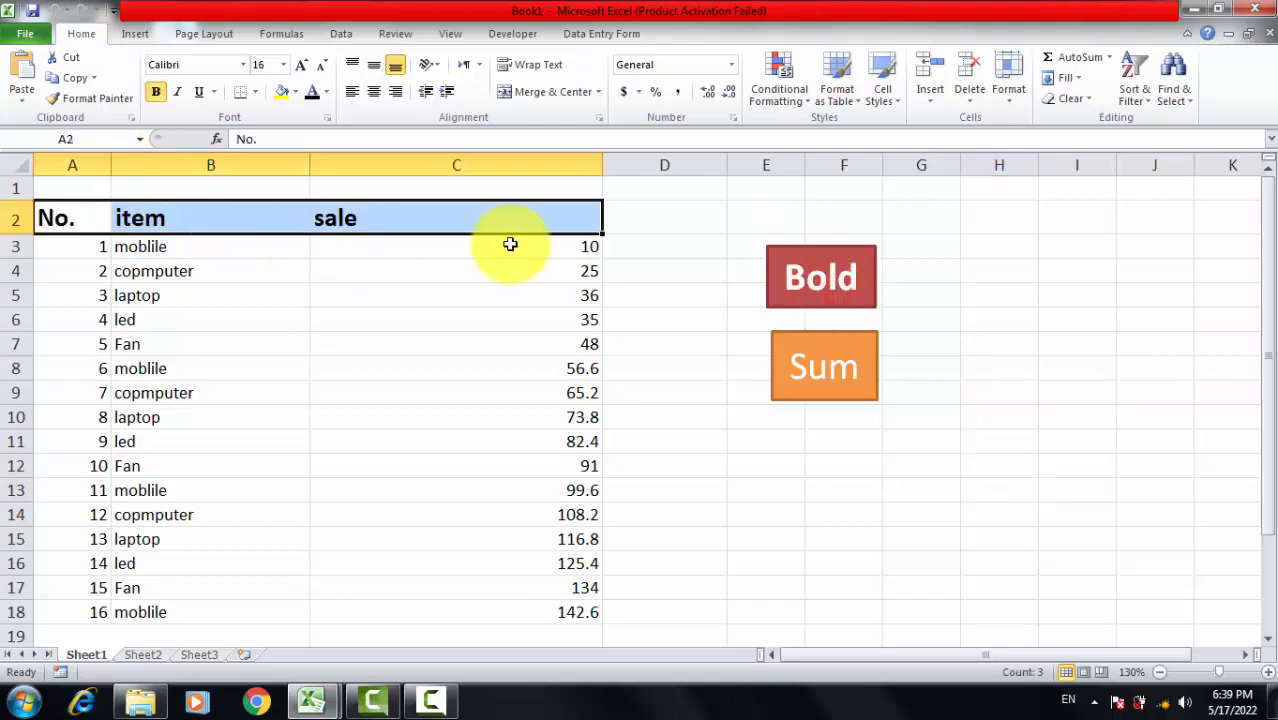
pyautogui.scroll(-3, 508, 245)
pyautogui.click(707, 415)
pyautogui.scroll(3, 819, 343)
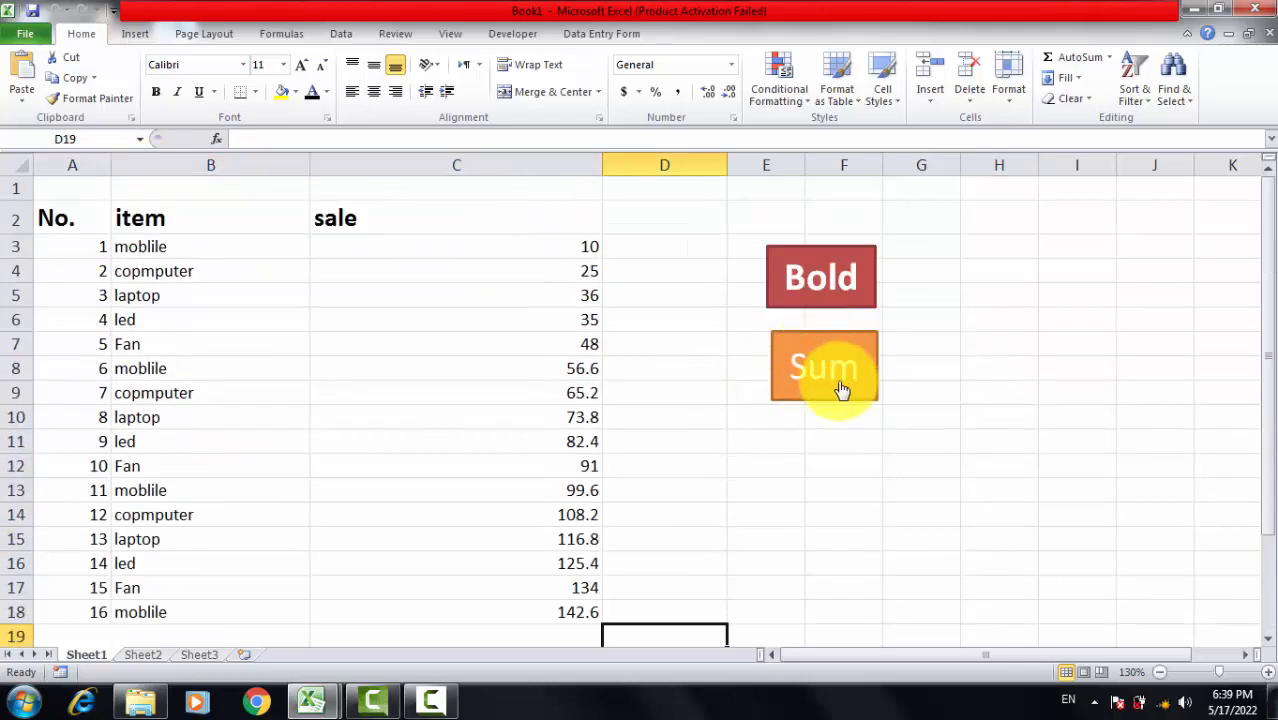
# Step: Calculate the sales total in C19 by running the macro on the "Sum" shape, and check the result
pyautogui.click(835, 375)
pyautogui.scroll(-5, 627, 456)
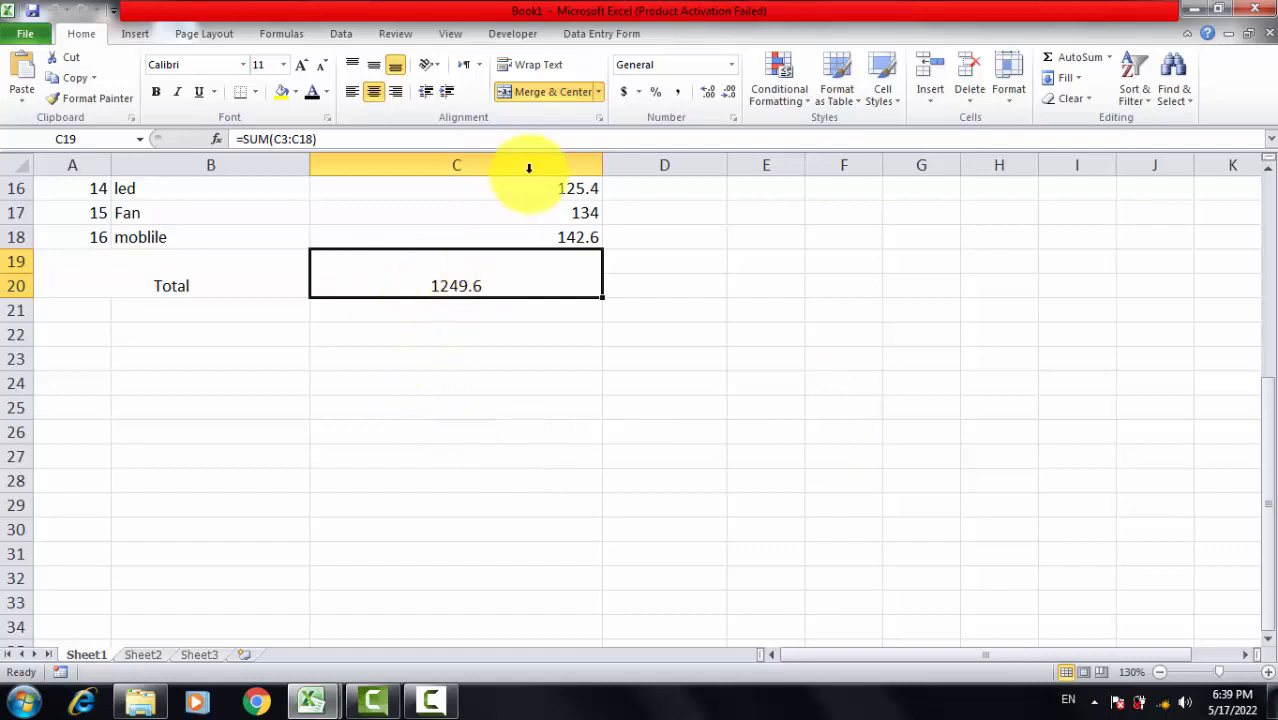
pyautogui.scroll(4, 562, 431)
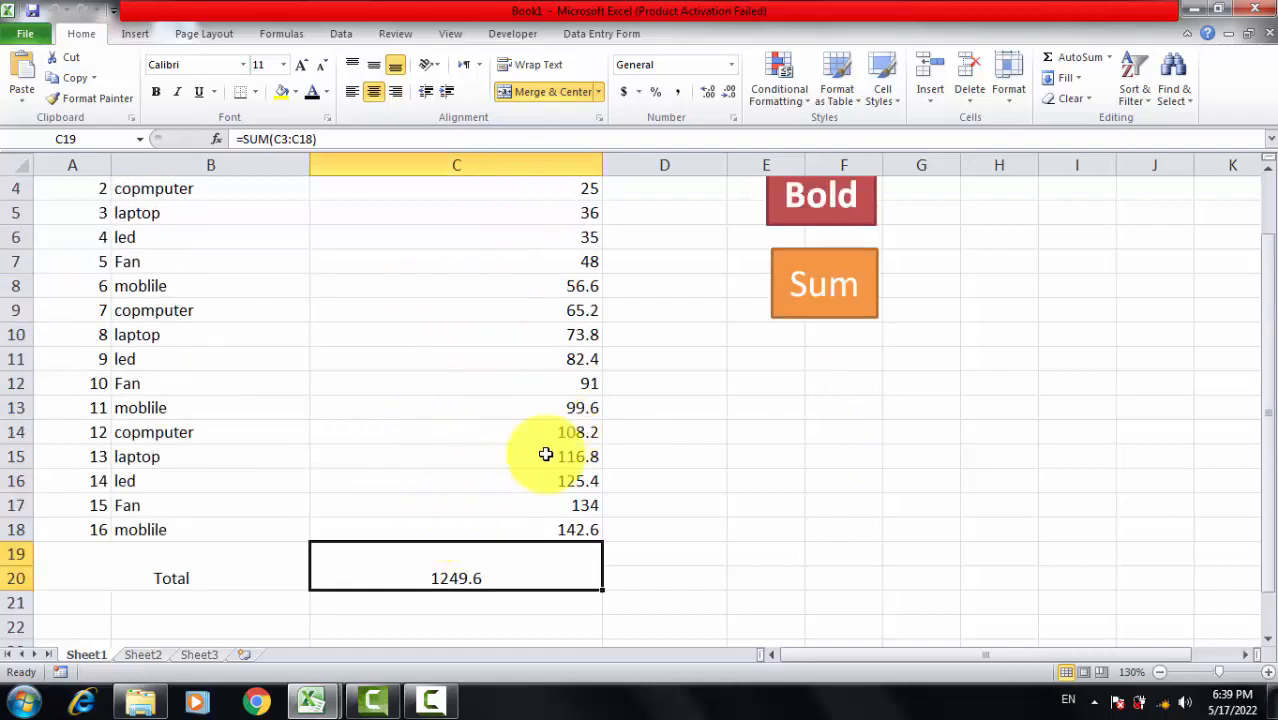
pyautogui.scroll(1, 953, 512)
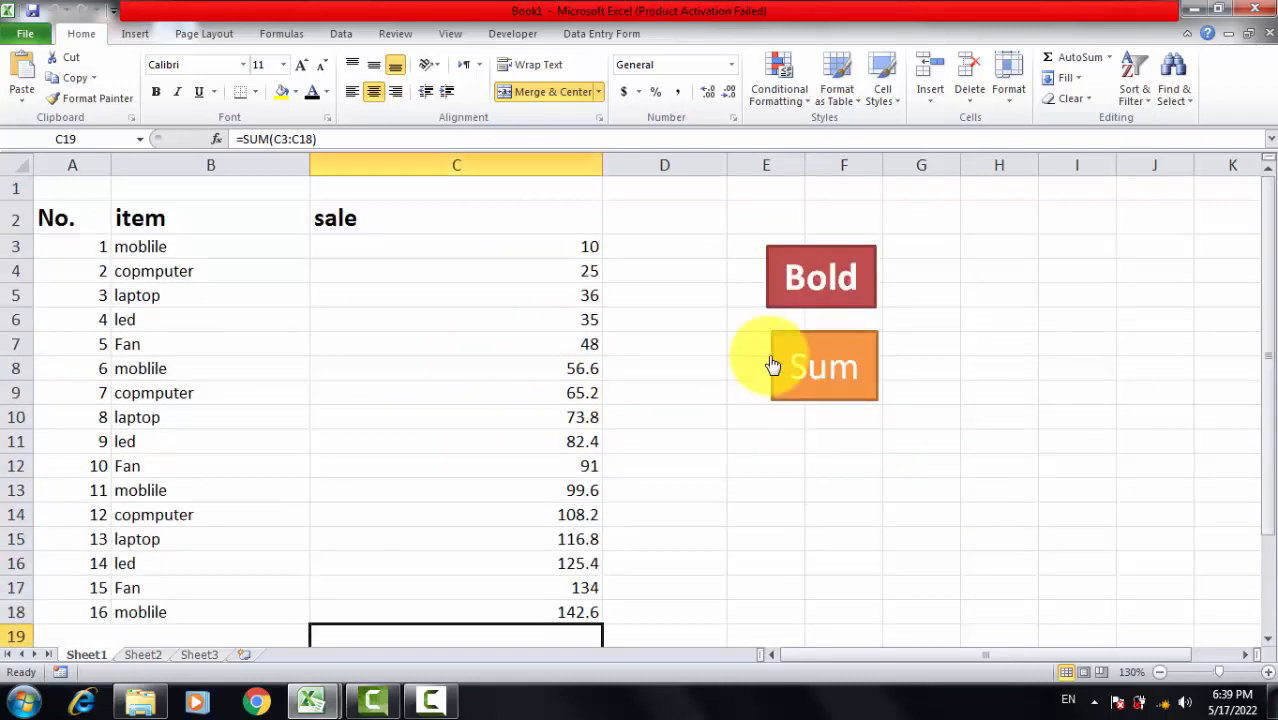